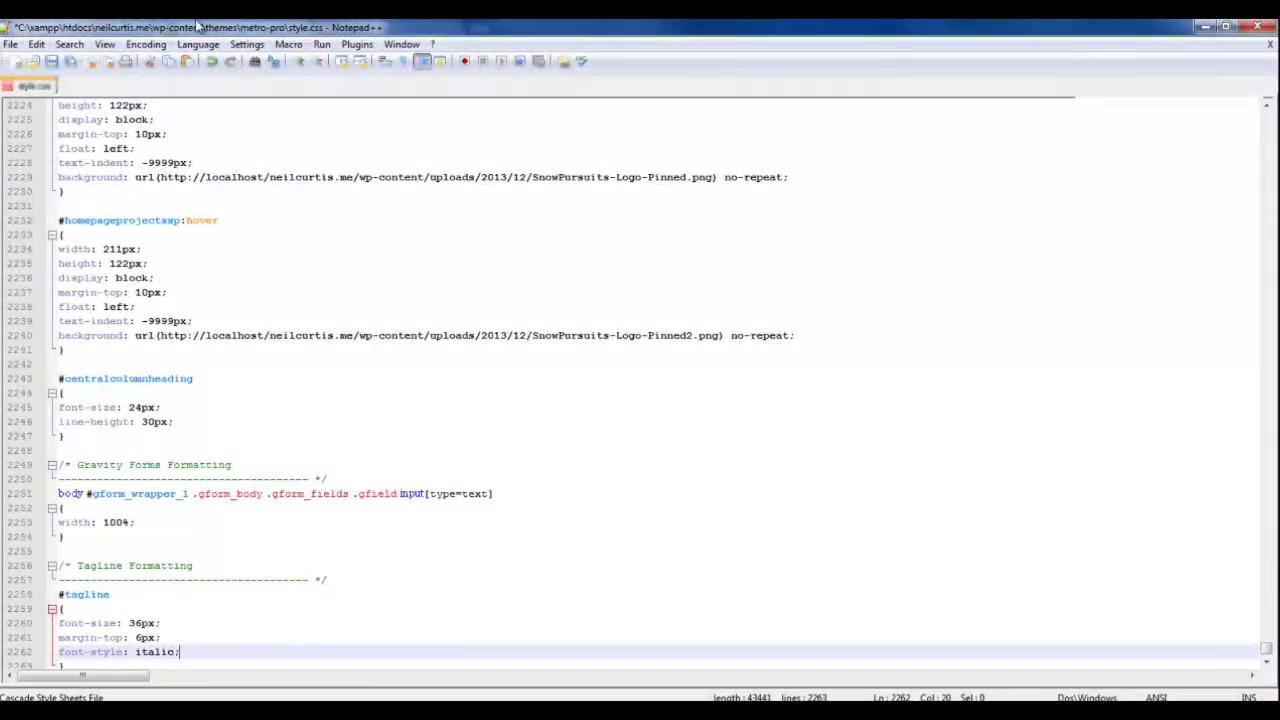
Save style.css with the #tagline rule set to 36px, 6px top margin and italic.
left_click(51, 61)
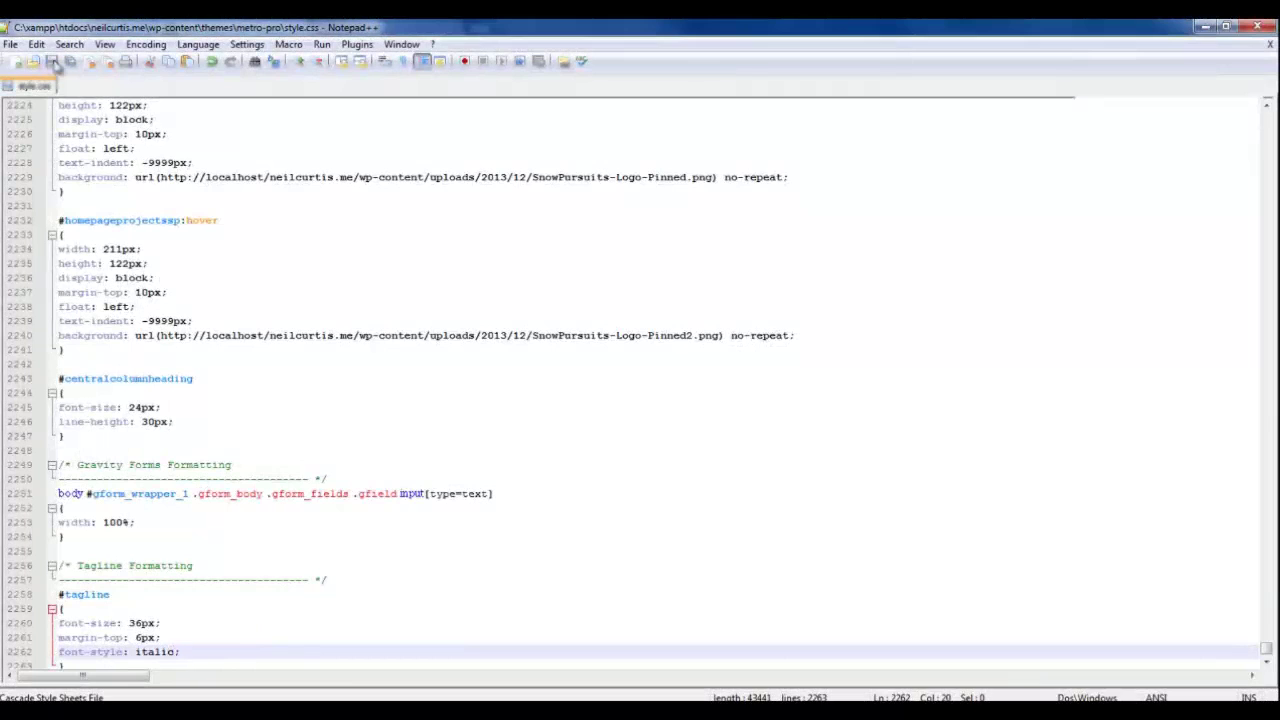
Bring Chrome forward with the local site and close the Widgets tab.
key("alt+Tab")
left_click(64, 55)
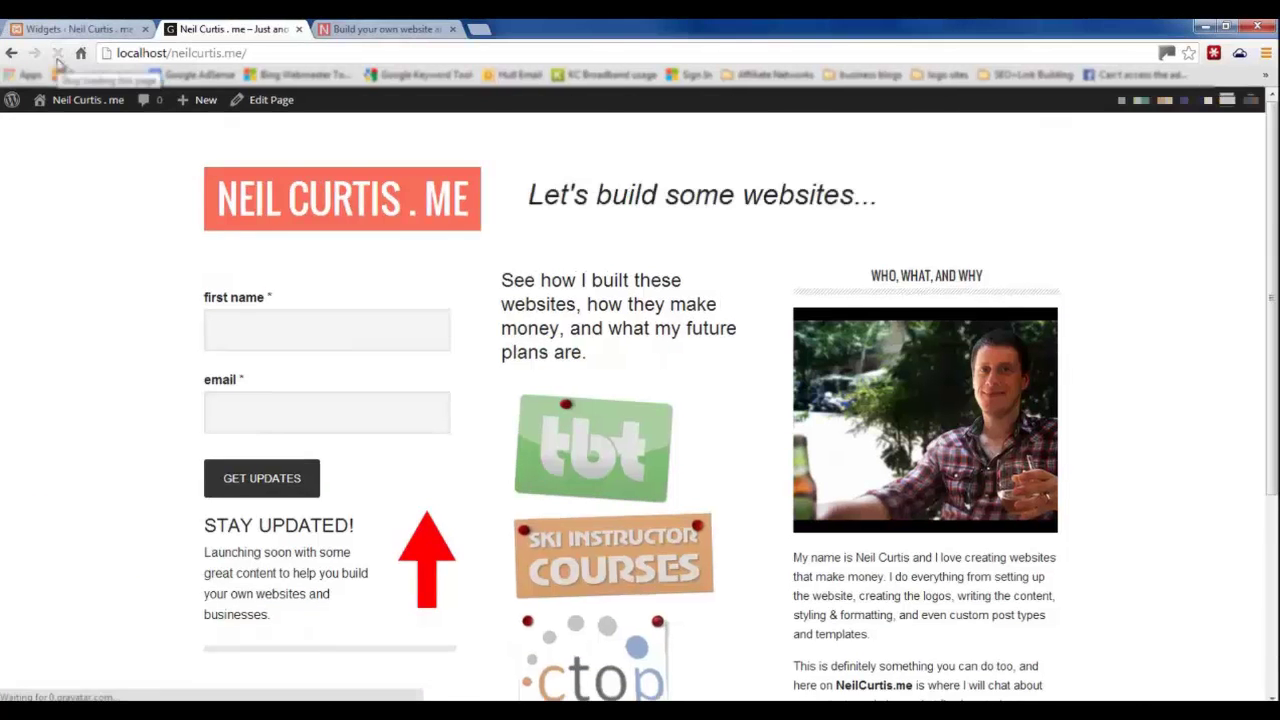
left_click(145, 29)
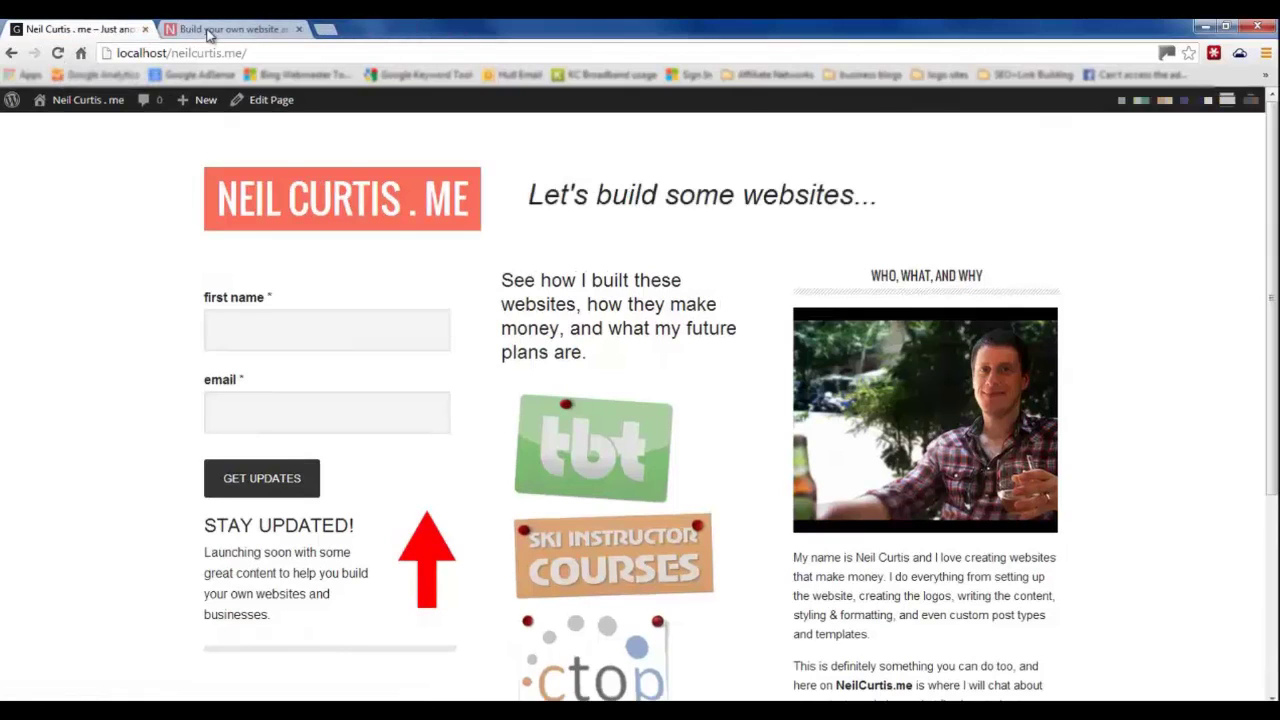
Compare the local site's default Metro Pro/Genesis footer with the live site's custom copyright footer.
left_click(210, 30)
left_click(100, 30)
left_click(230, 30)
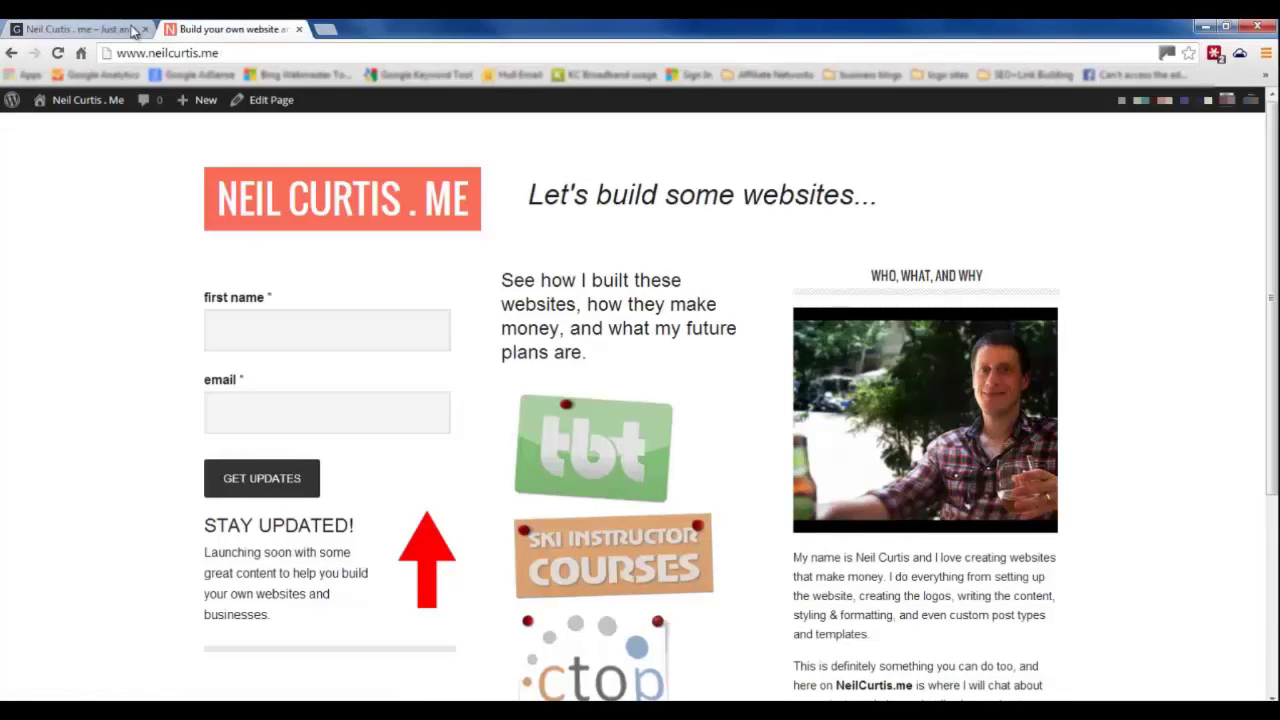
left_click(120, 29)
scroll(495, 335, "down", 3)
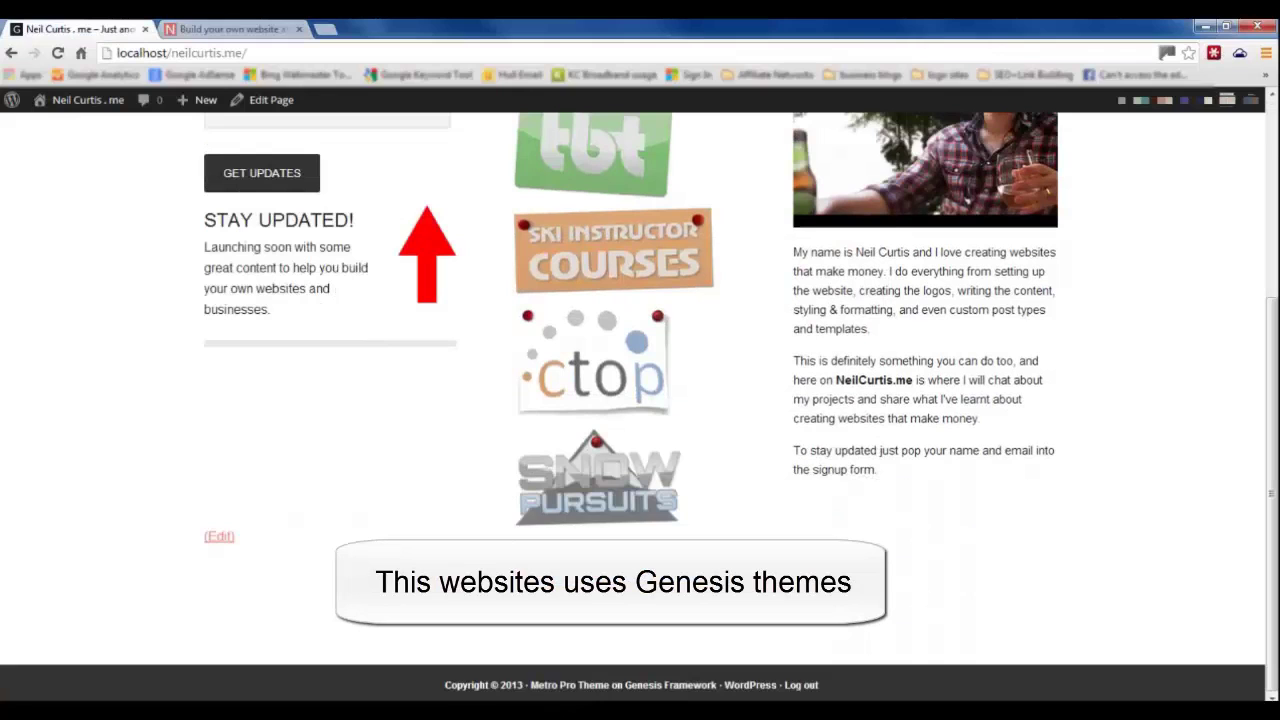
left_click(255, 29)
scroll(640, 400, "down", 3)
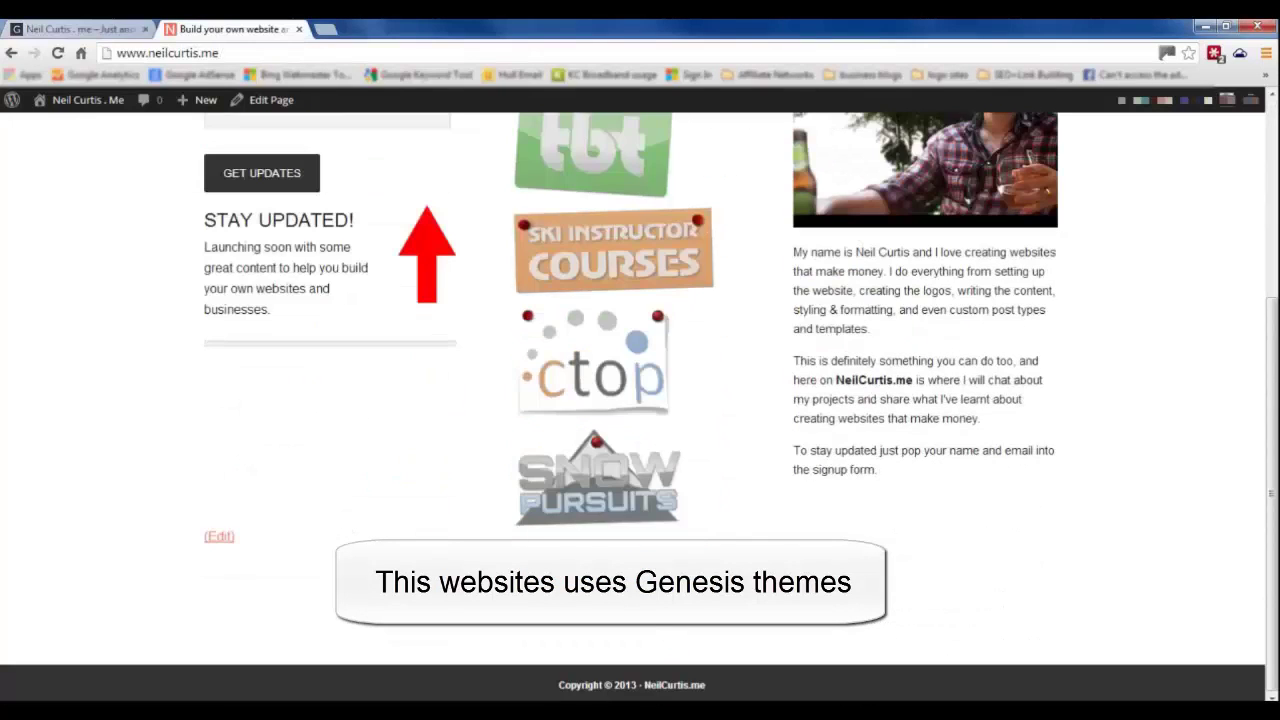
left_click(107, 30)
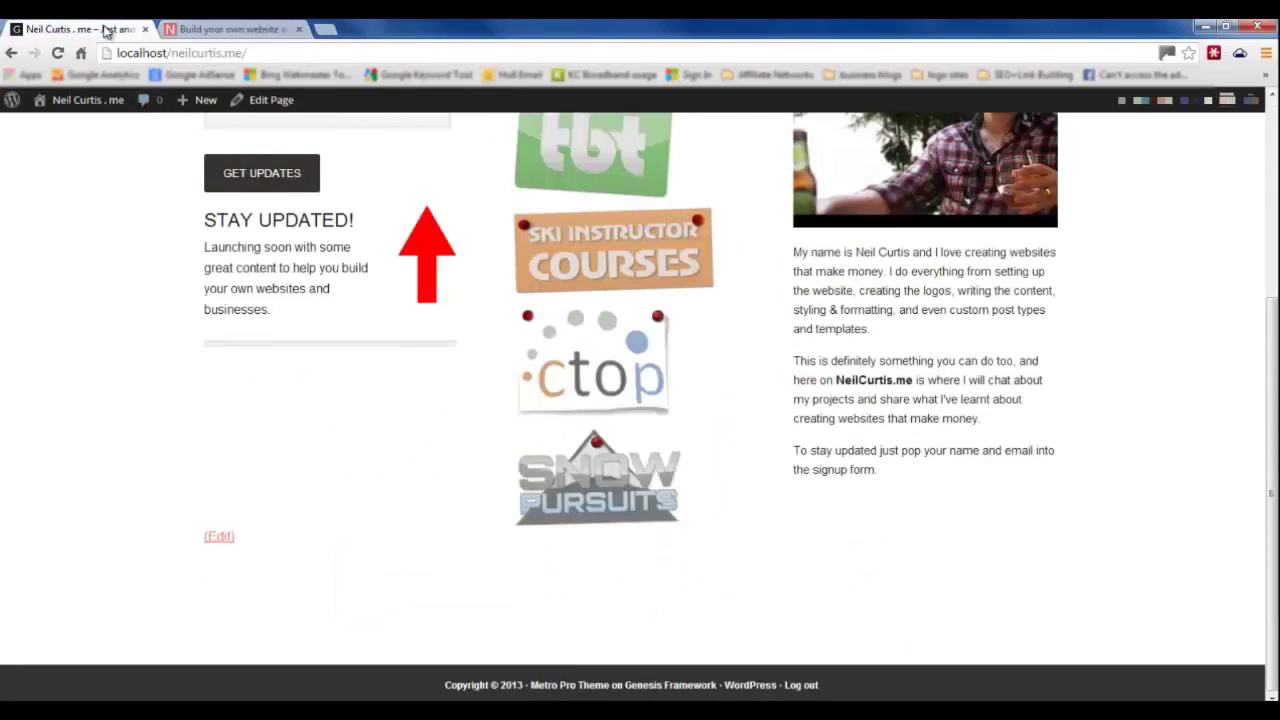
Search Plugins > Add New for 'simple edits', then install and activate Genesis Simple Edits 1.7.1.
left_click(104, 100)
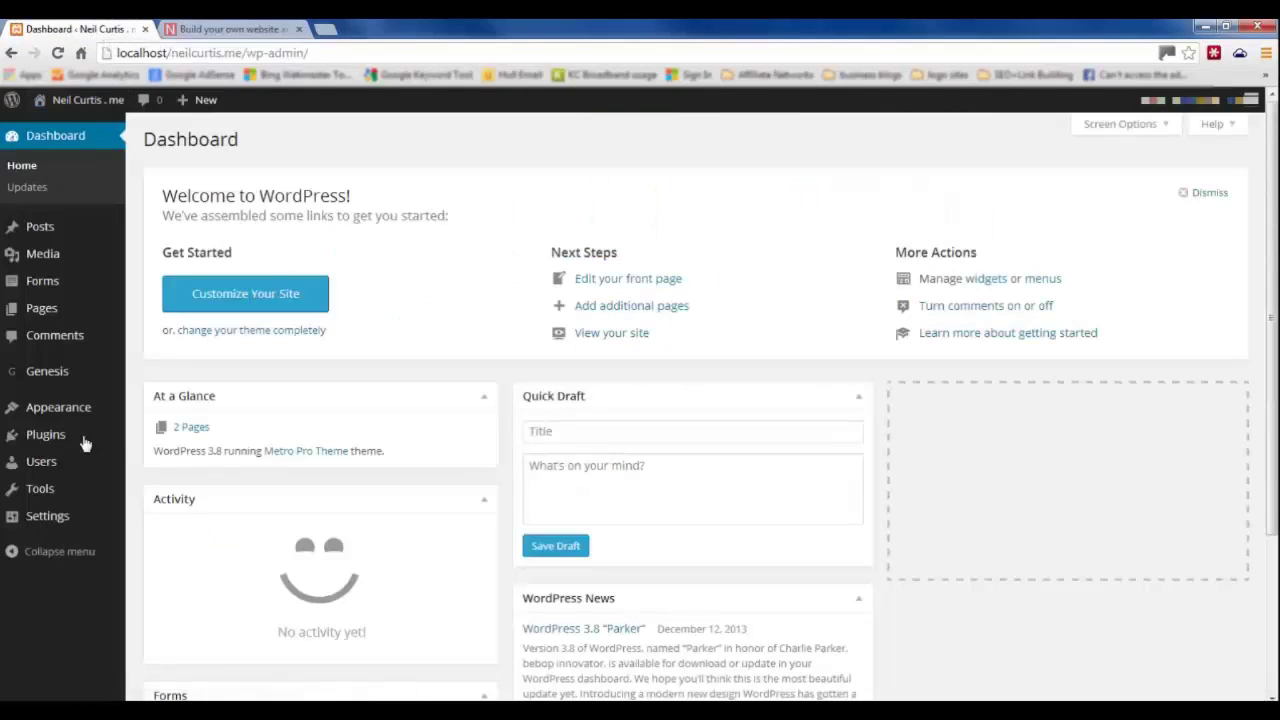
mouse_move(74, 436)
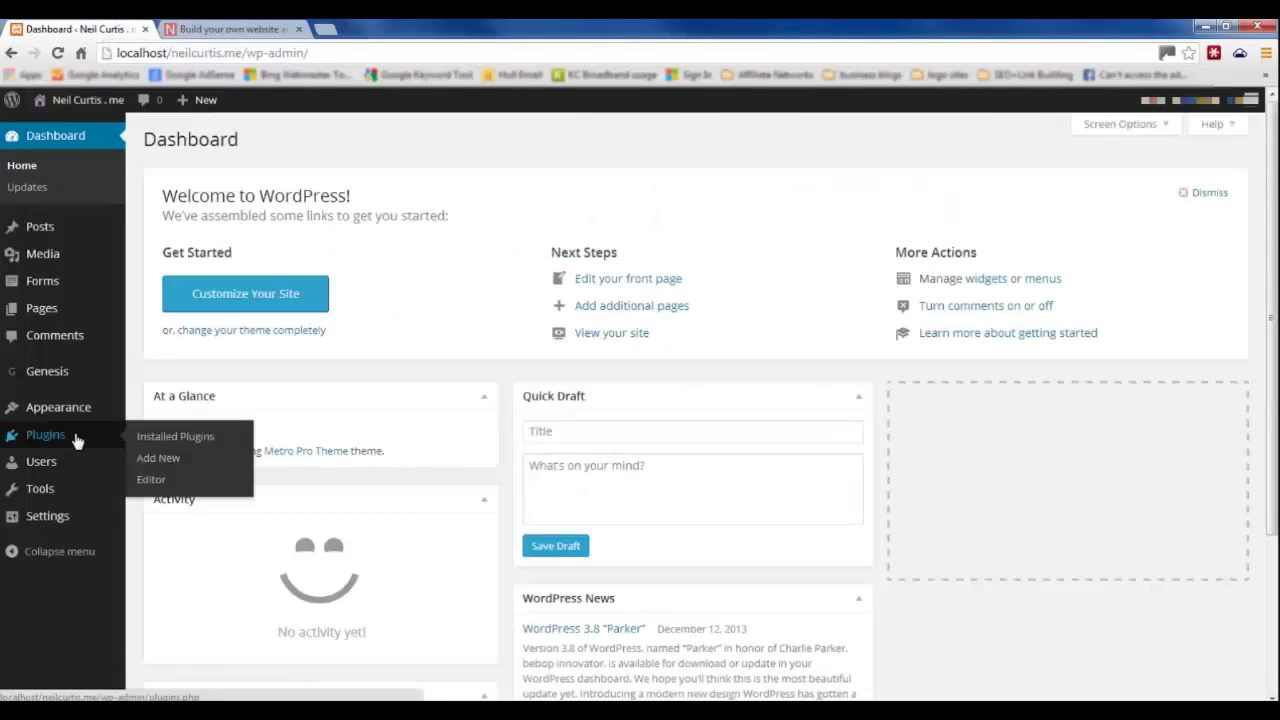
left_click(152, 460)
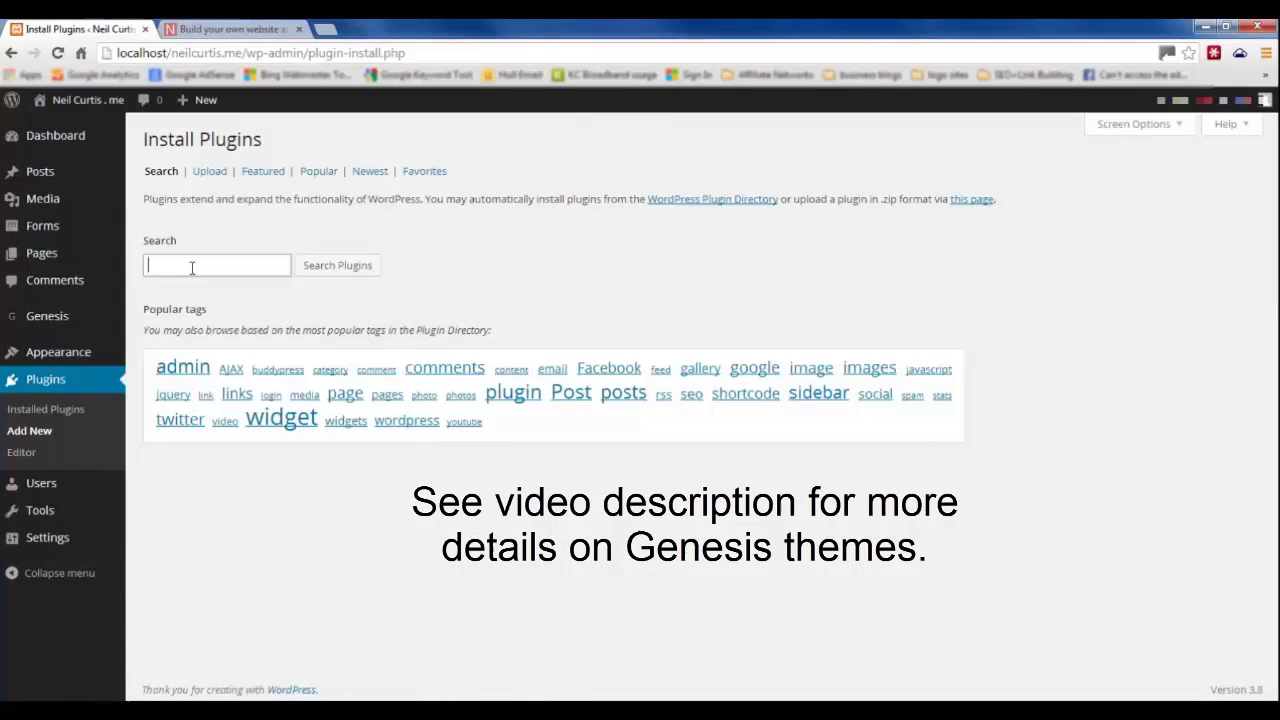
type("simple edits")
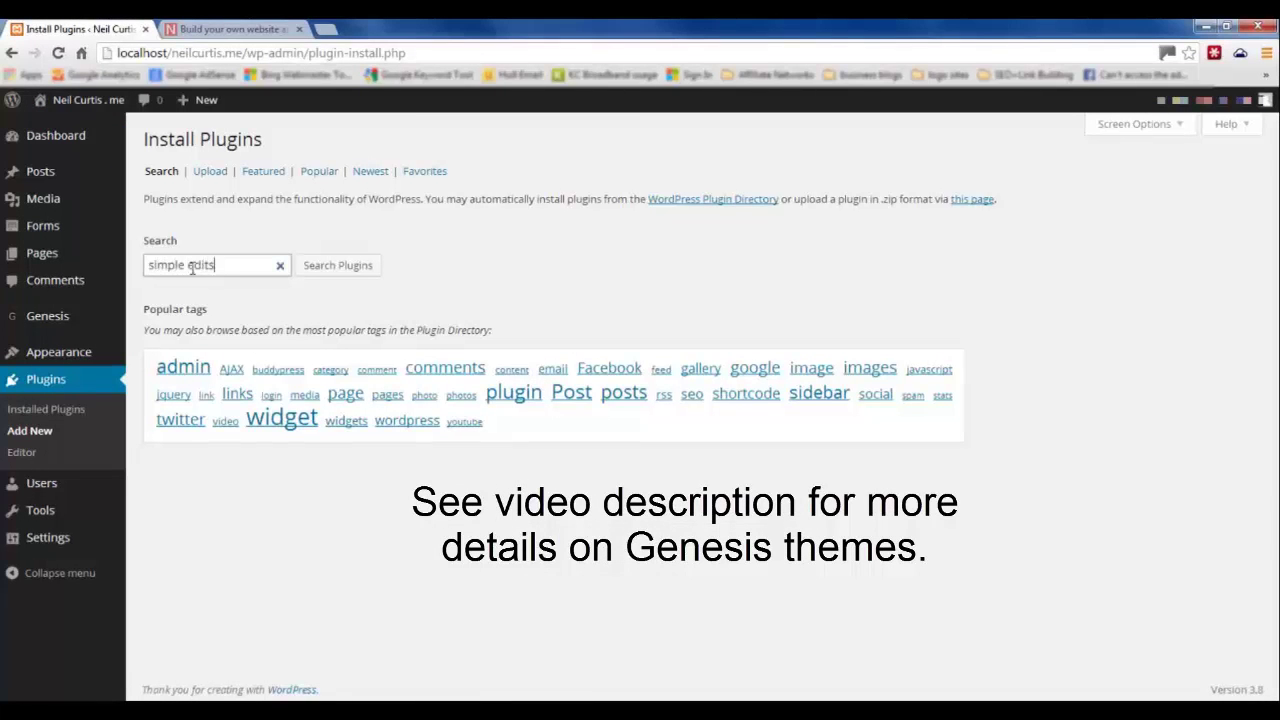
key("Return")
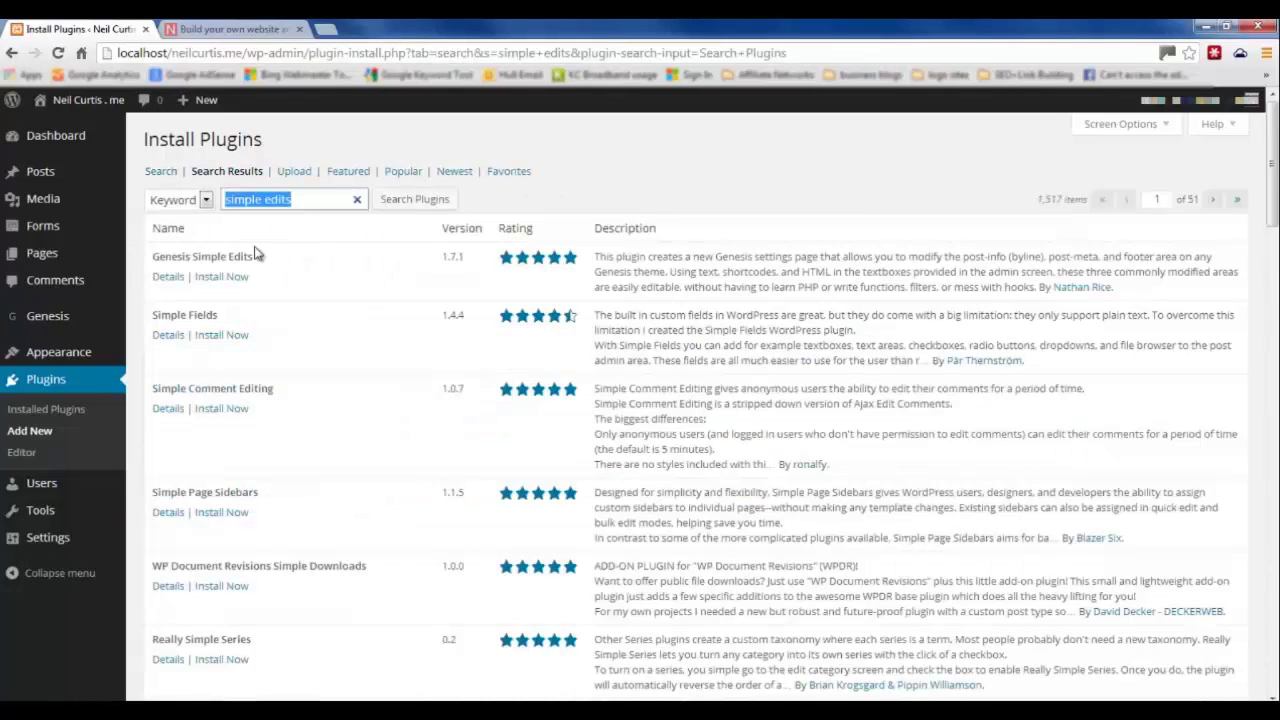
left_click(224, 277)
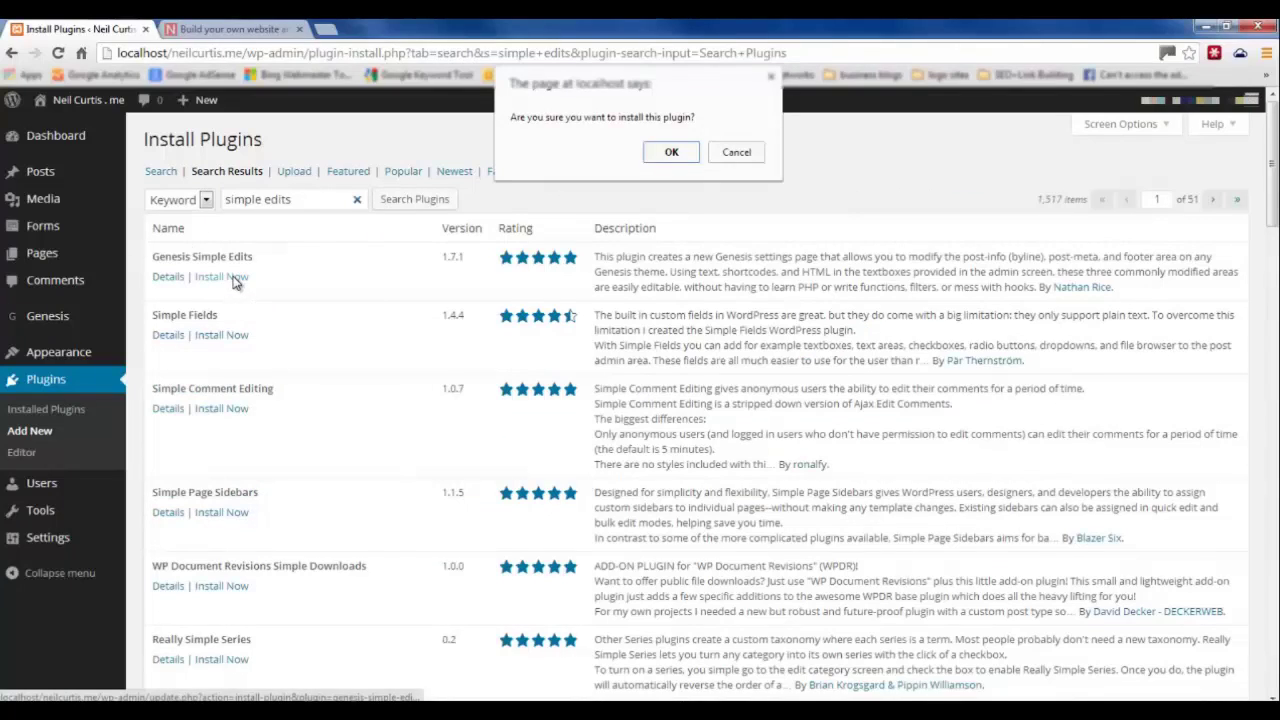
left_click(675, 156)
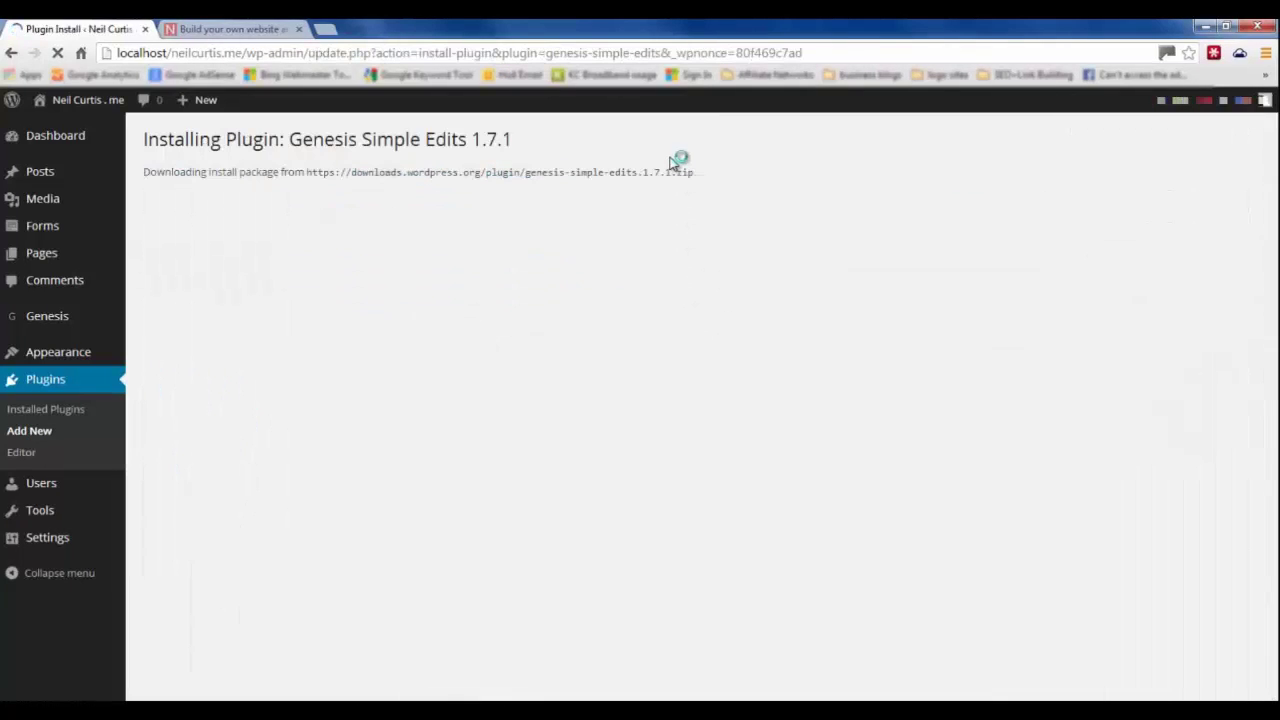
left_click(182, 278)
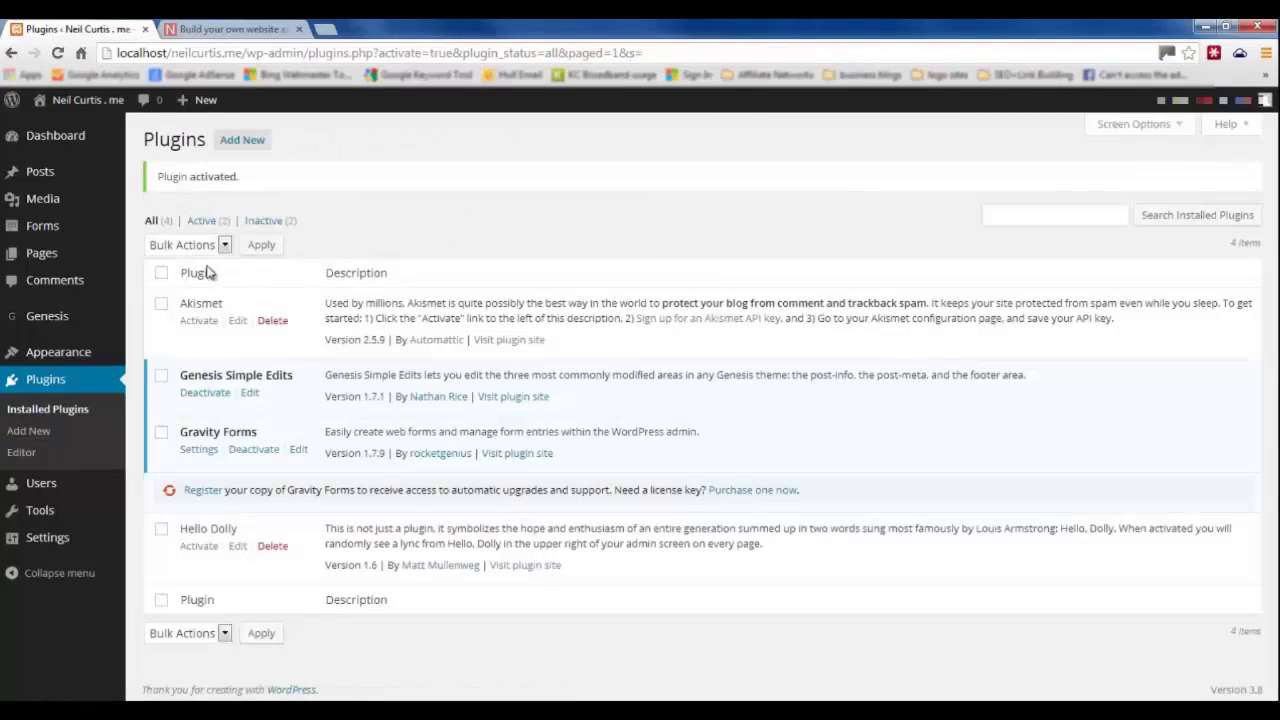
In Genesis Simple Edits, replace the theme and framework credit shortcodes with the site's domain and save.
mouse_move(61, 321)
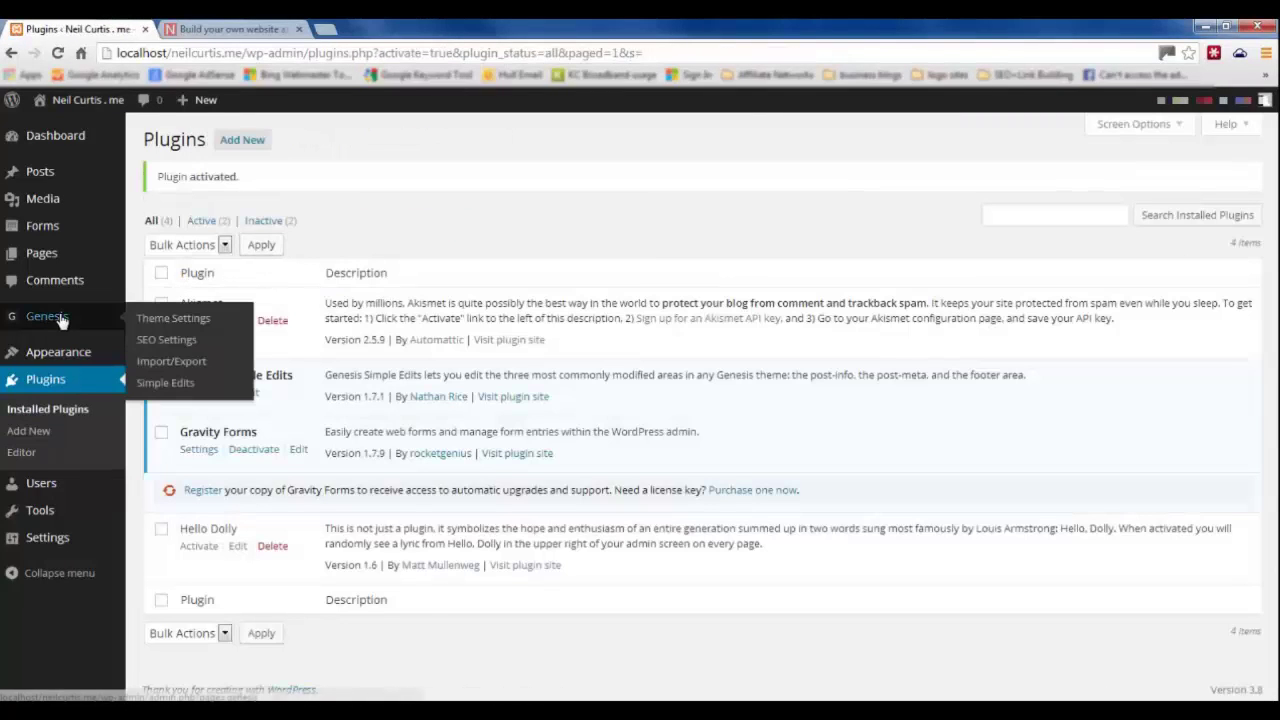
left_click(181, 389)
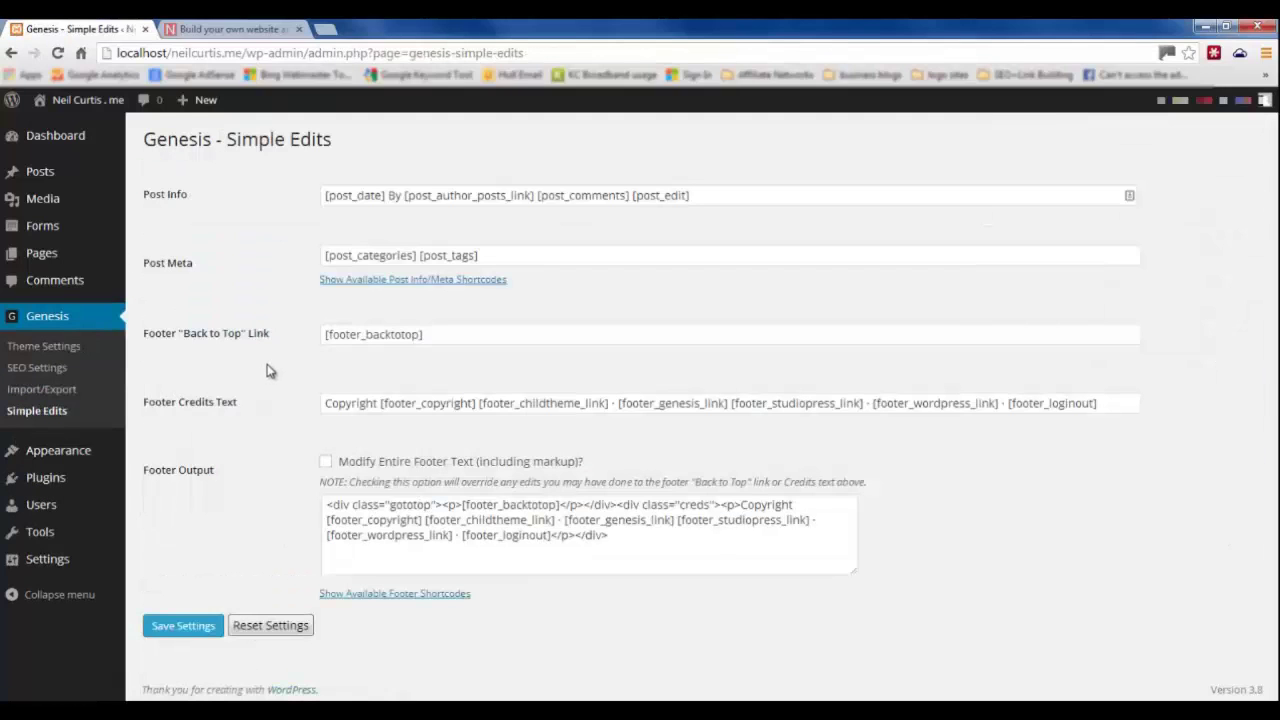
left_click_drag(480, 403, 1086, 412)
key("BackSpace")
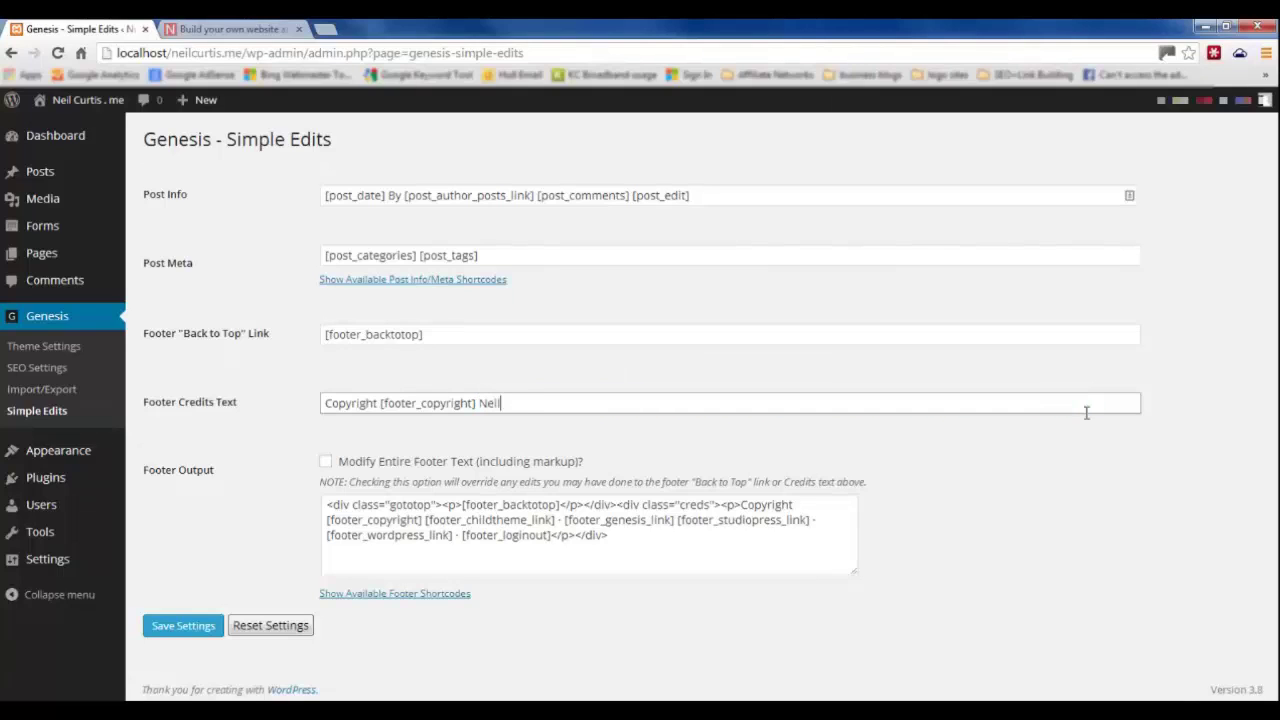
type("NeilCurtis.me")
key("Return")
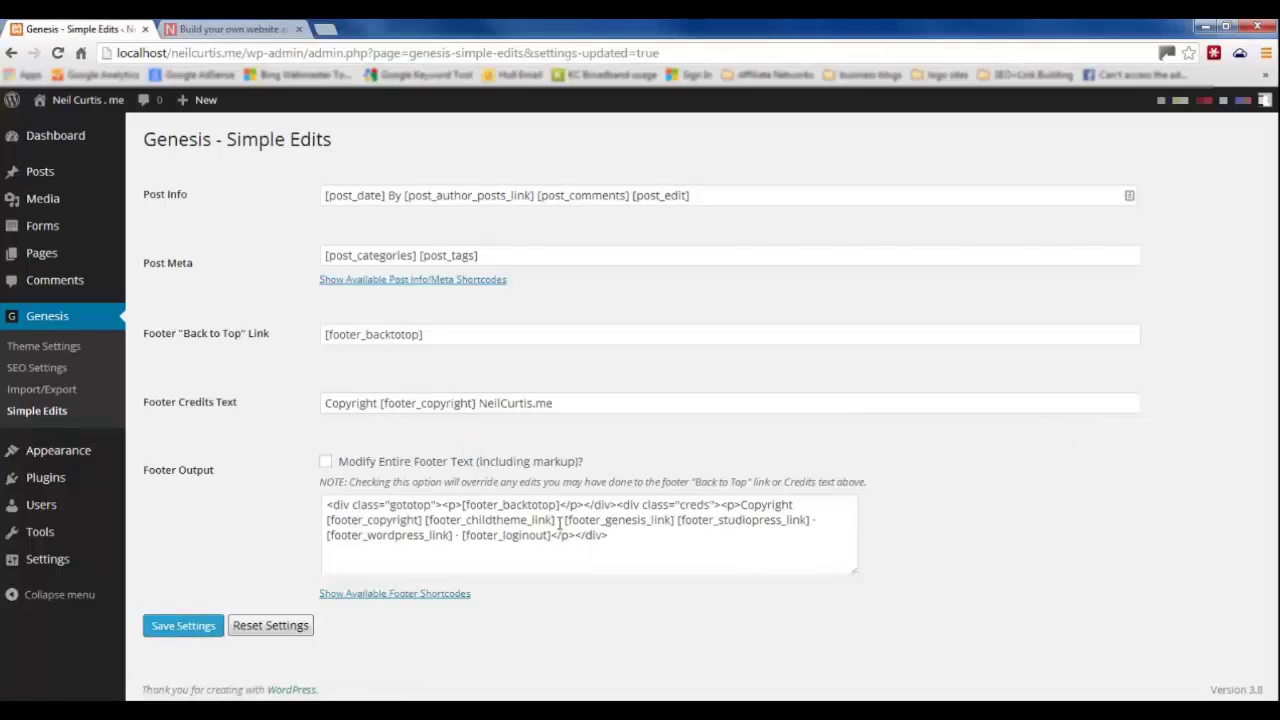
Insert the '·' separator after [footer_copyright] before the domain and save the footer credits.
left_click_drag(555, 521, 566, 524)
key("ctrl+c")
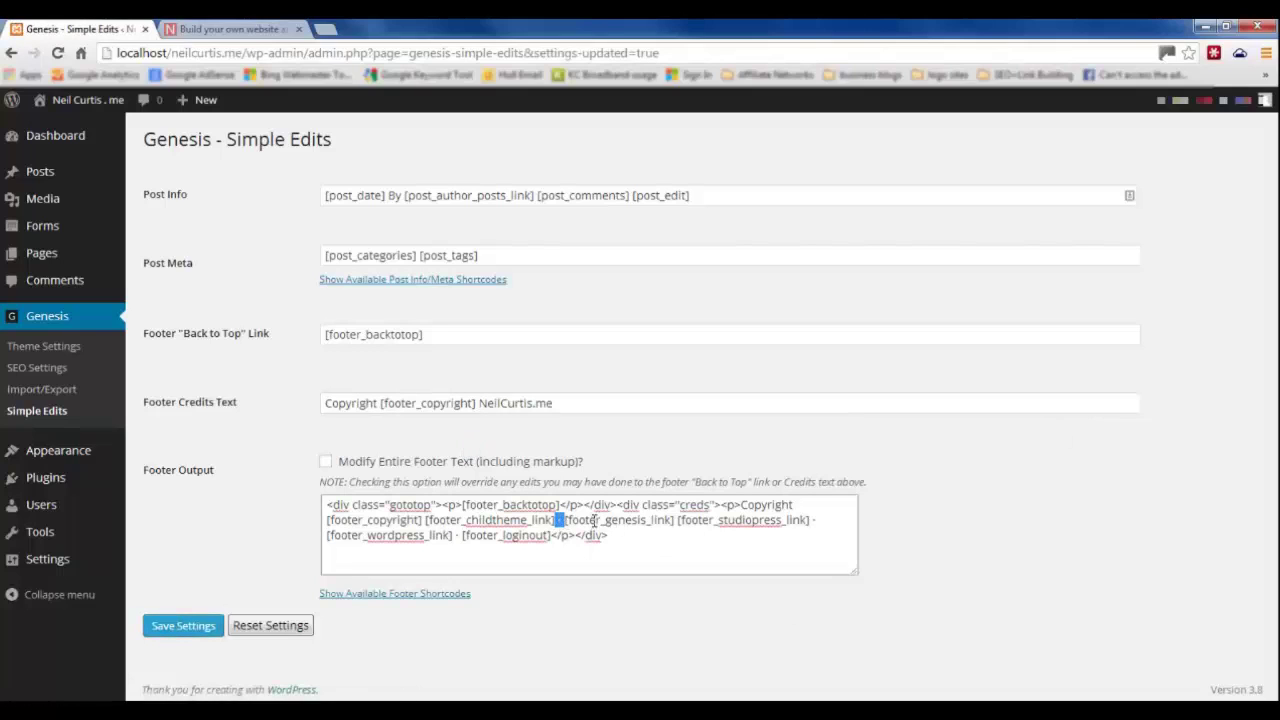
left_click(477, 403)
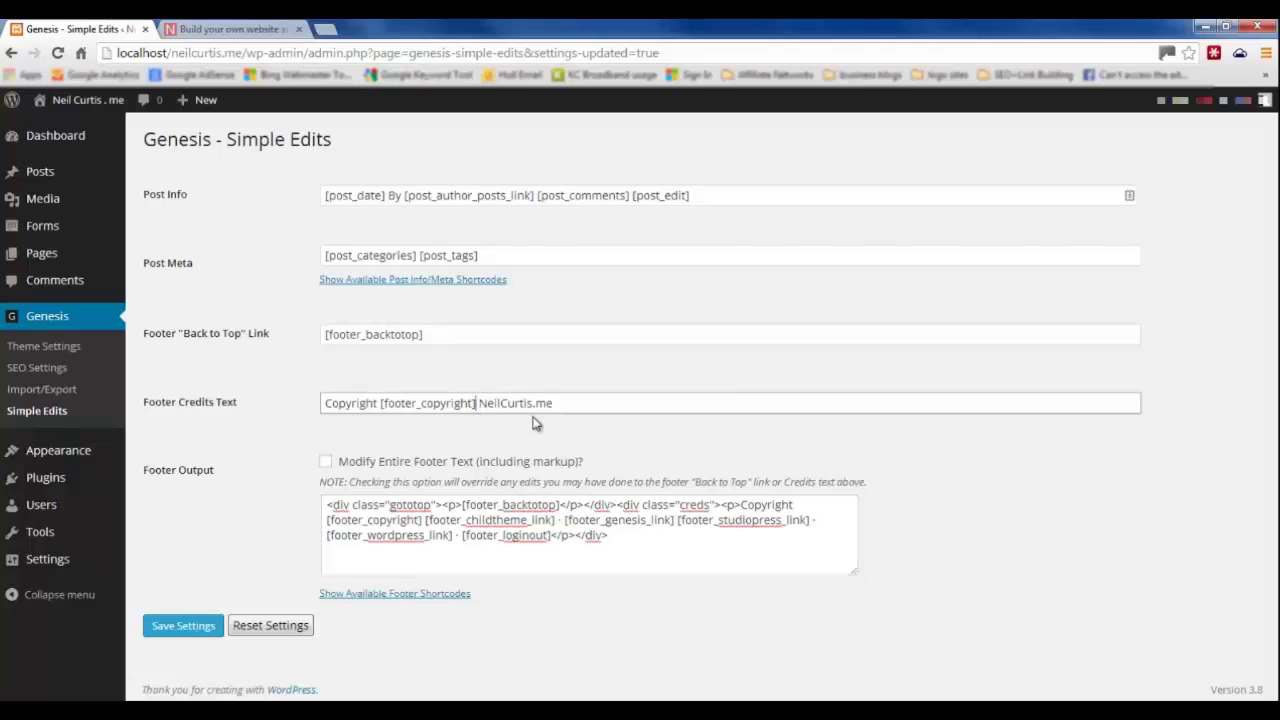
key("ctrl+v")
key("Delete")
left_click(165, 622)
Check the local front page's new footer and compare its tab icon with the live site's red N favicon.
left_click(73, 112)
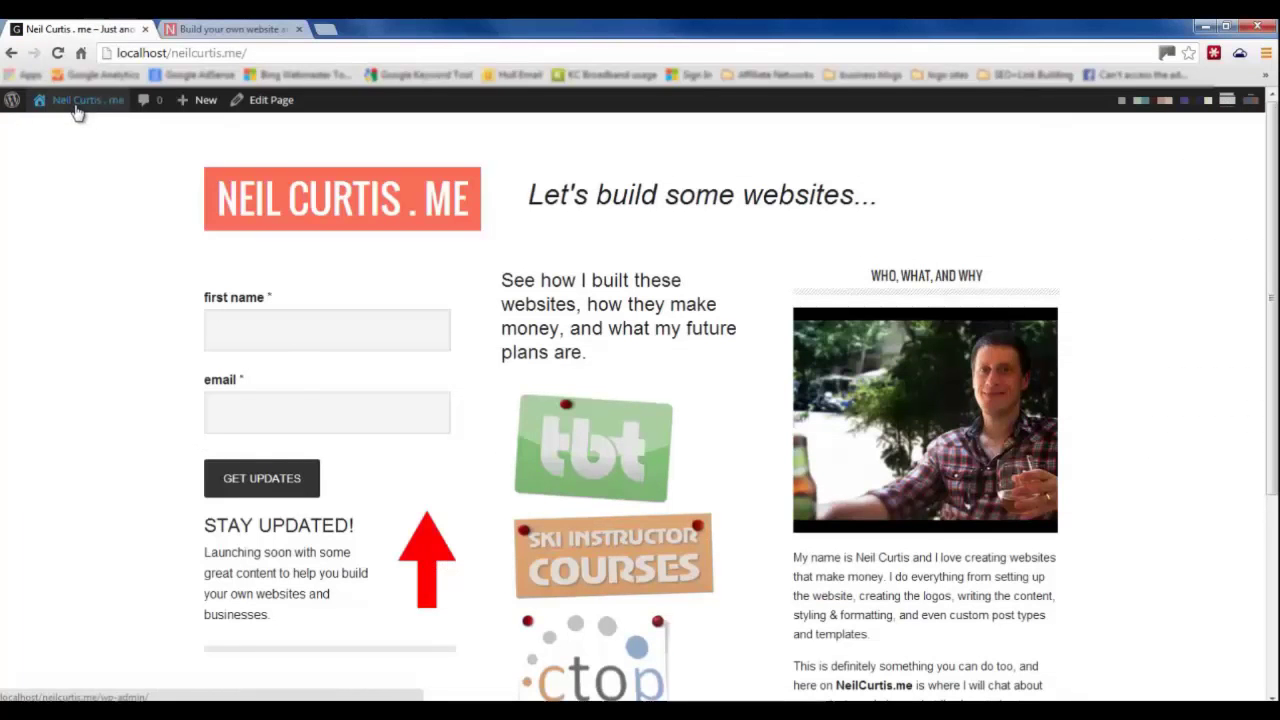
scroll(340, 300, "down", 3)
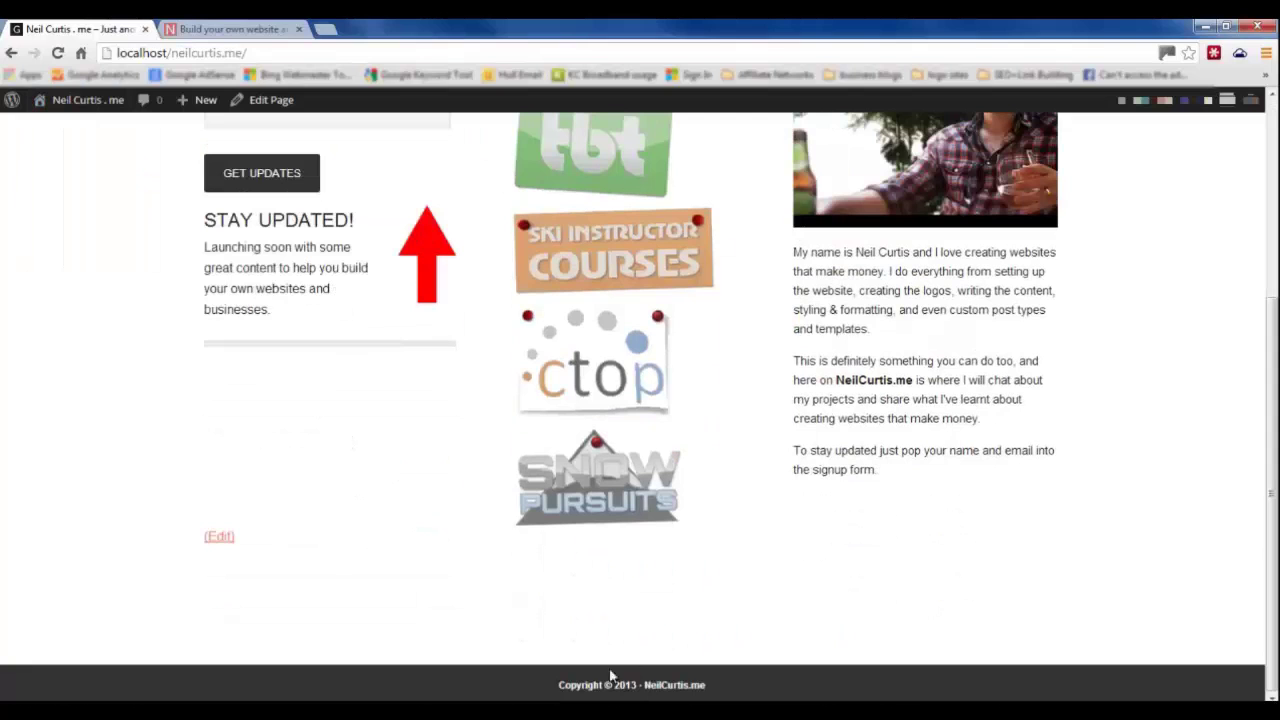
left_click(230, 29)
left_click(70, 29)
scroll(221, 200, "up", 3)
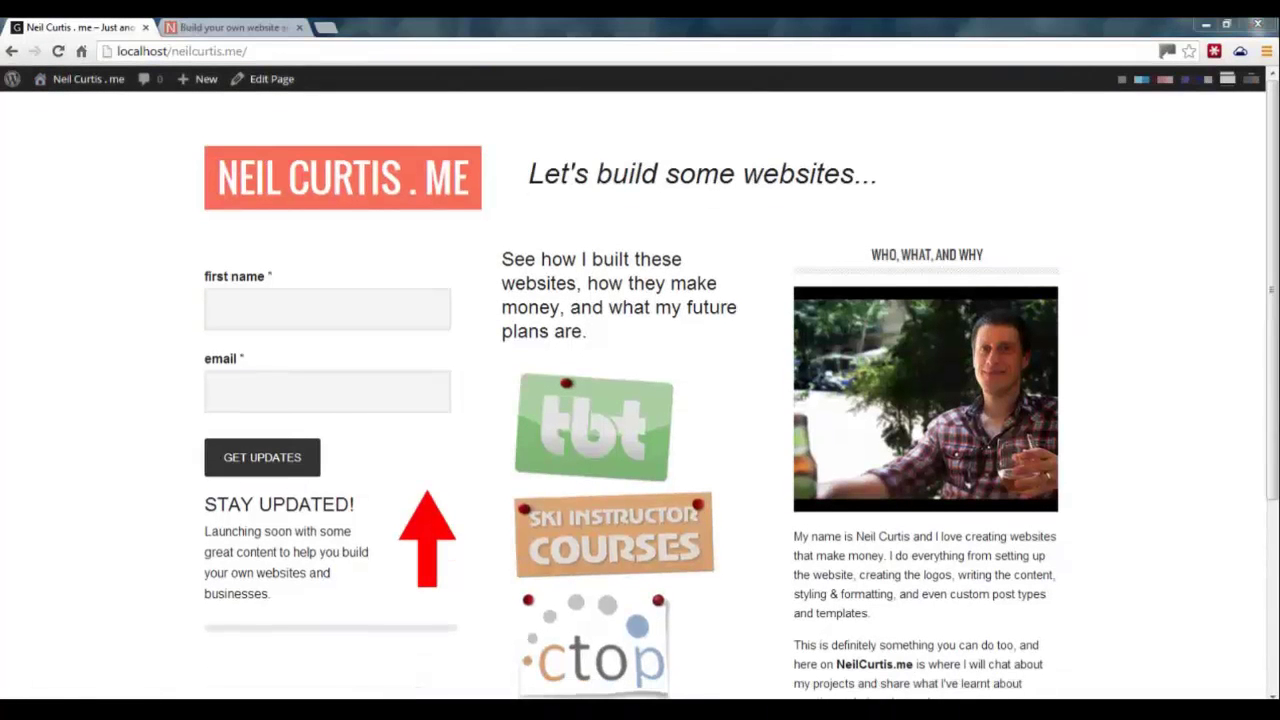
left_click(200, 27)
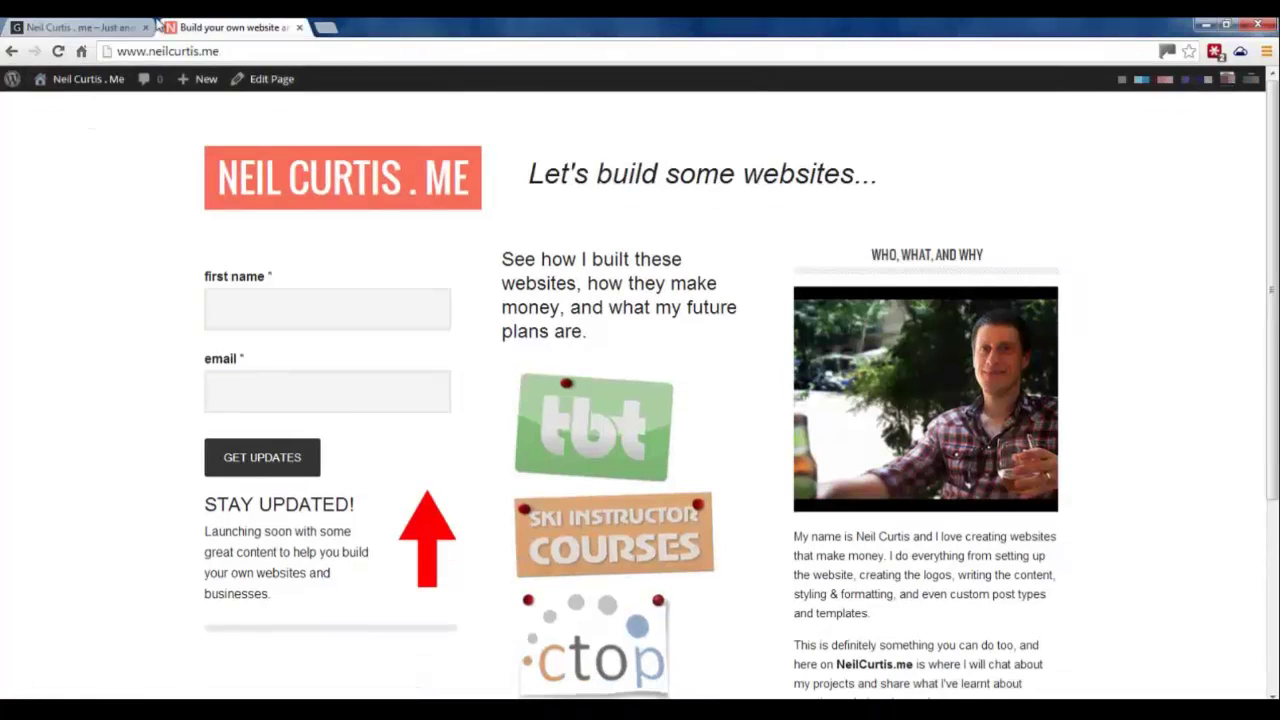
left_click(72, 28)
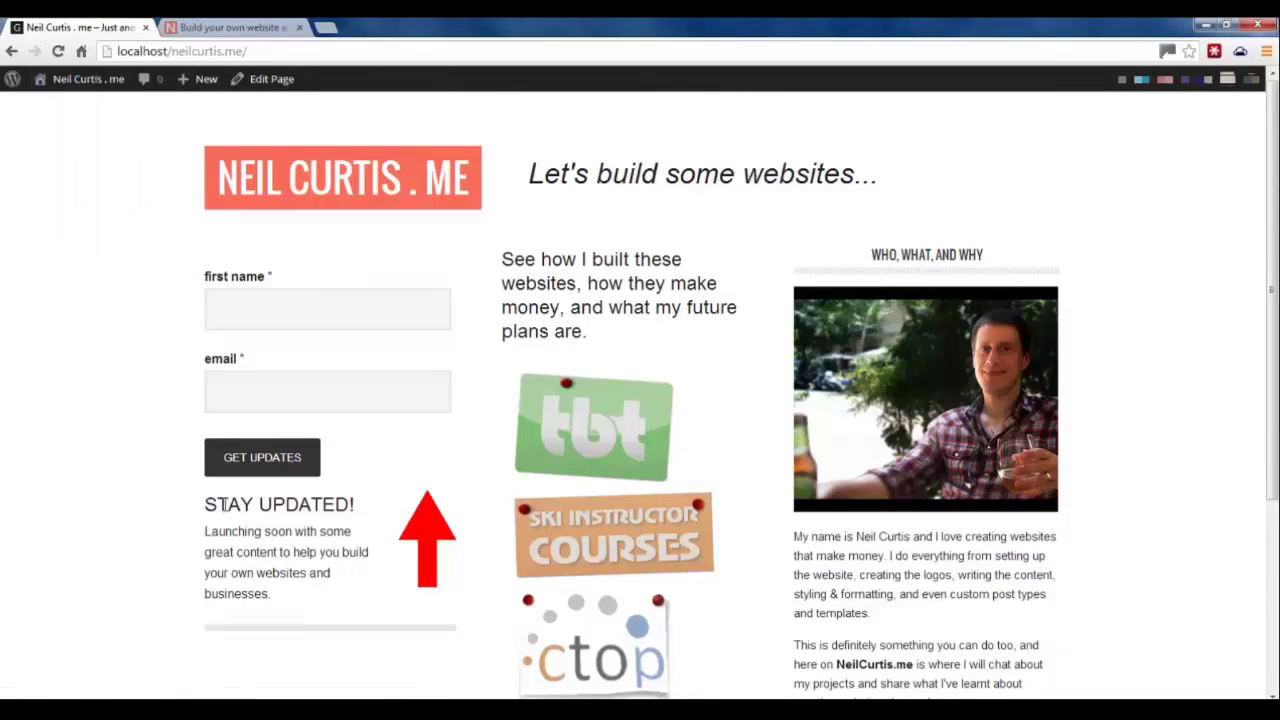
mouse_move(268, 712)
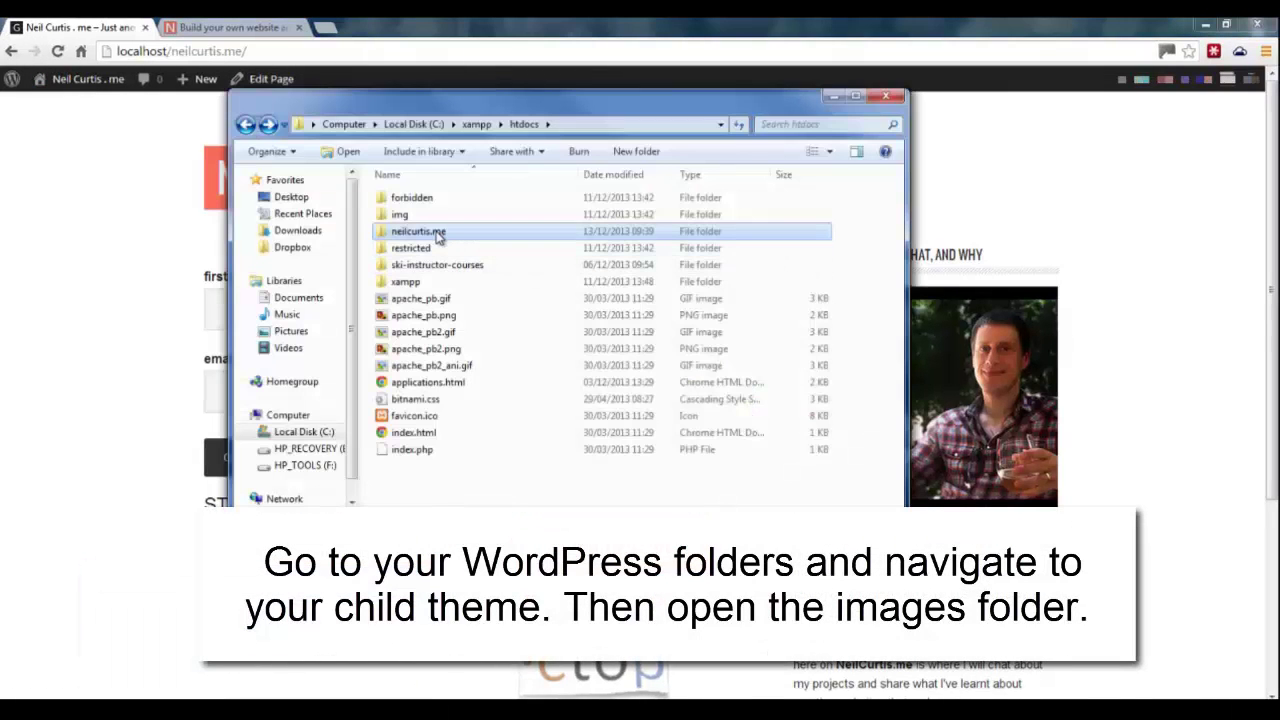
Delete the old favicon.ico from wp-content > themes > metro-pro > images.
double_click(436, 231)
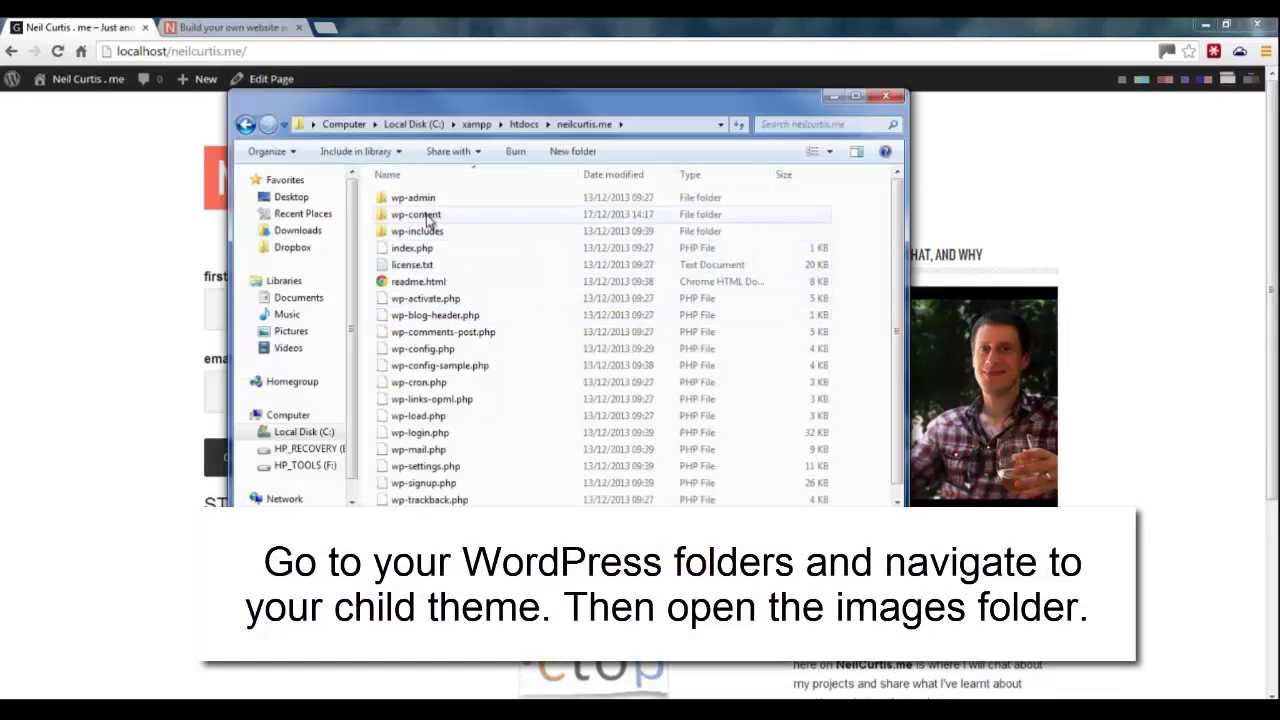
double_click(424, 215)
double_click(424, 215)
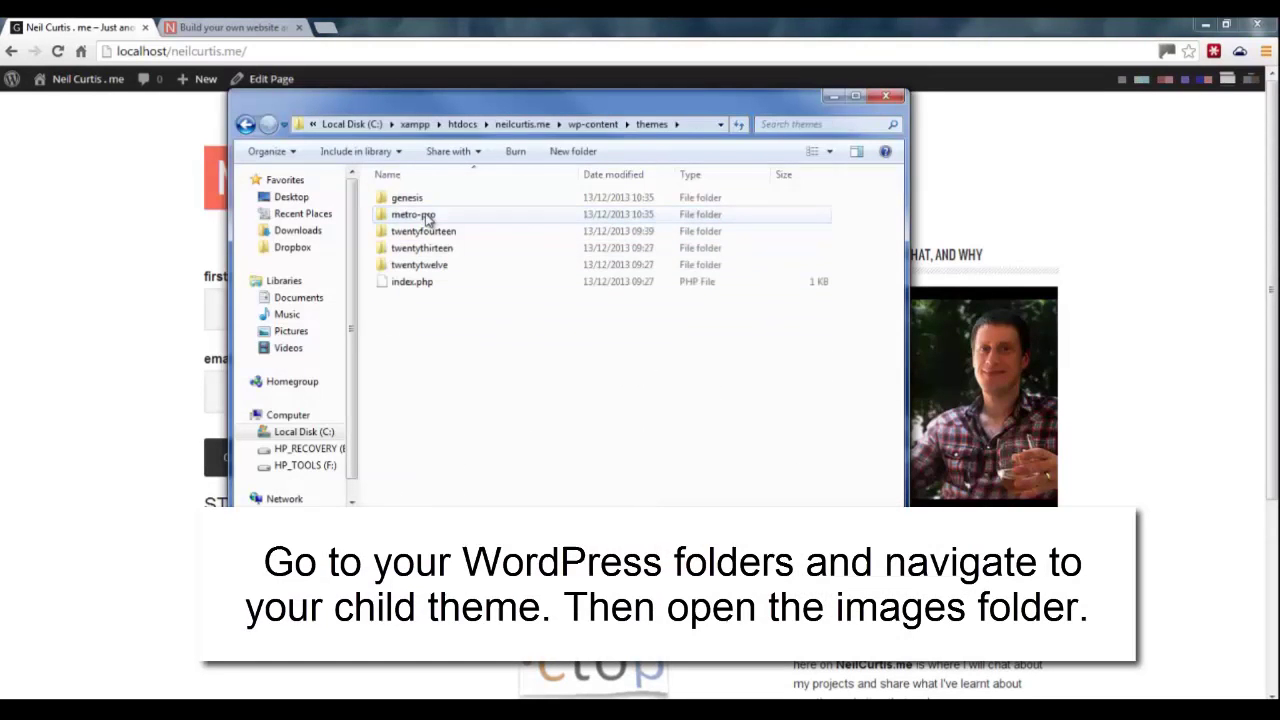
double_click(415, 215)
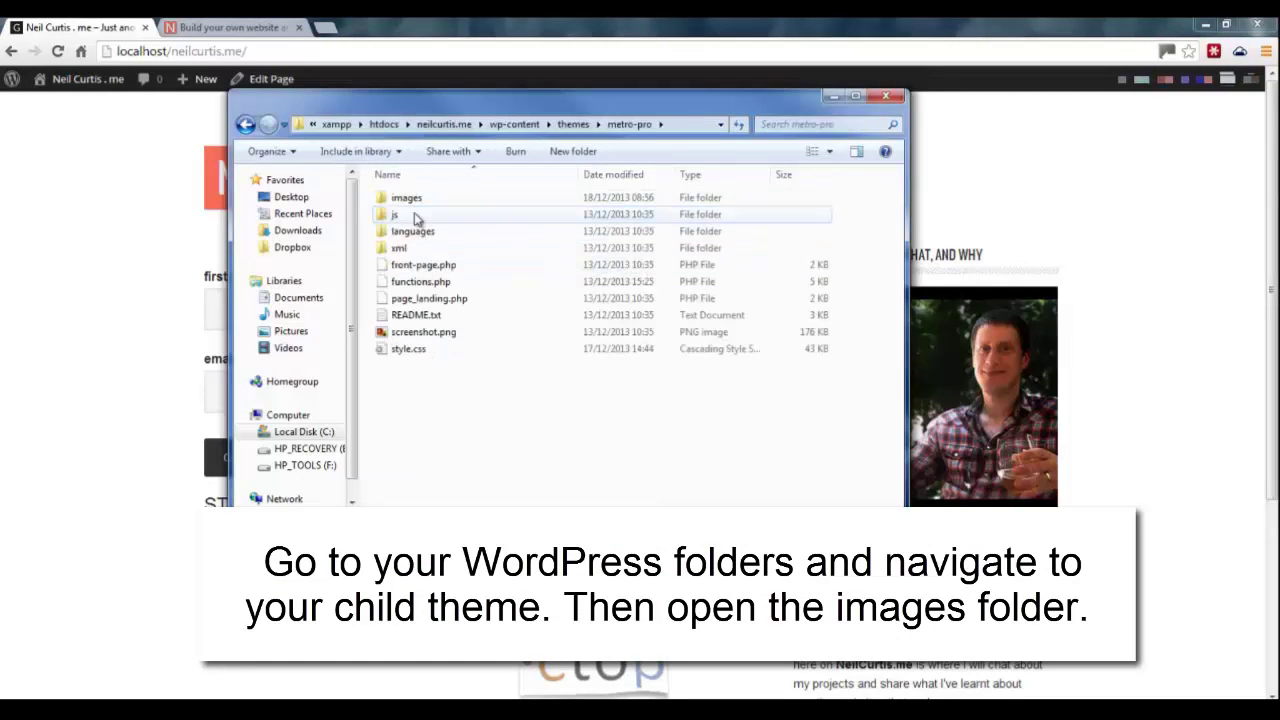
double_click(405, 199)
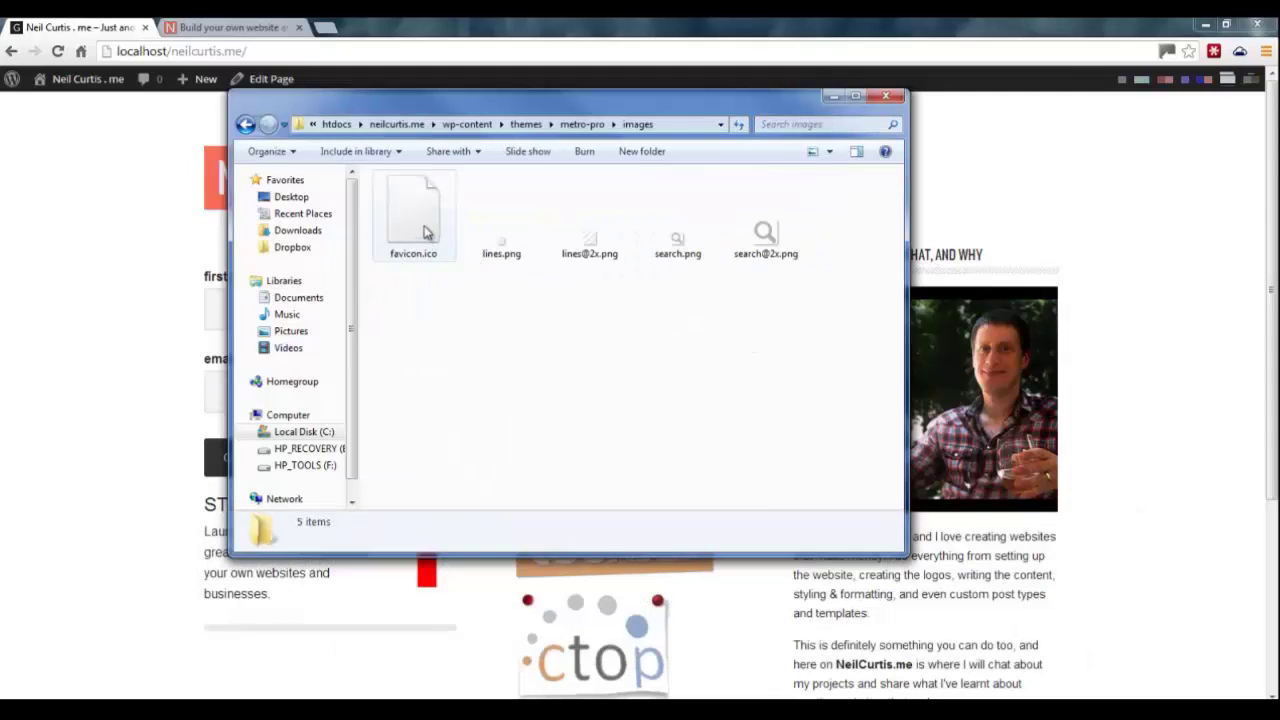
left_click(424, 232)
key("Delete")
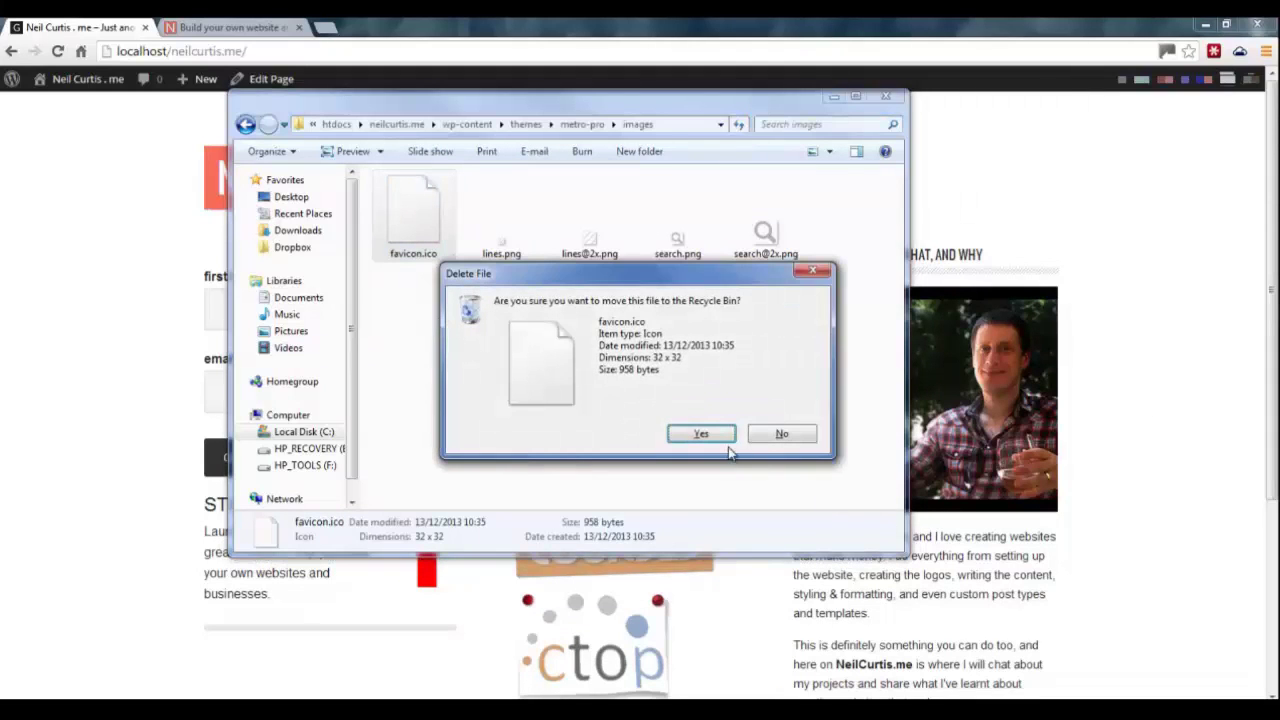
left_click(705, 437)
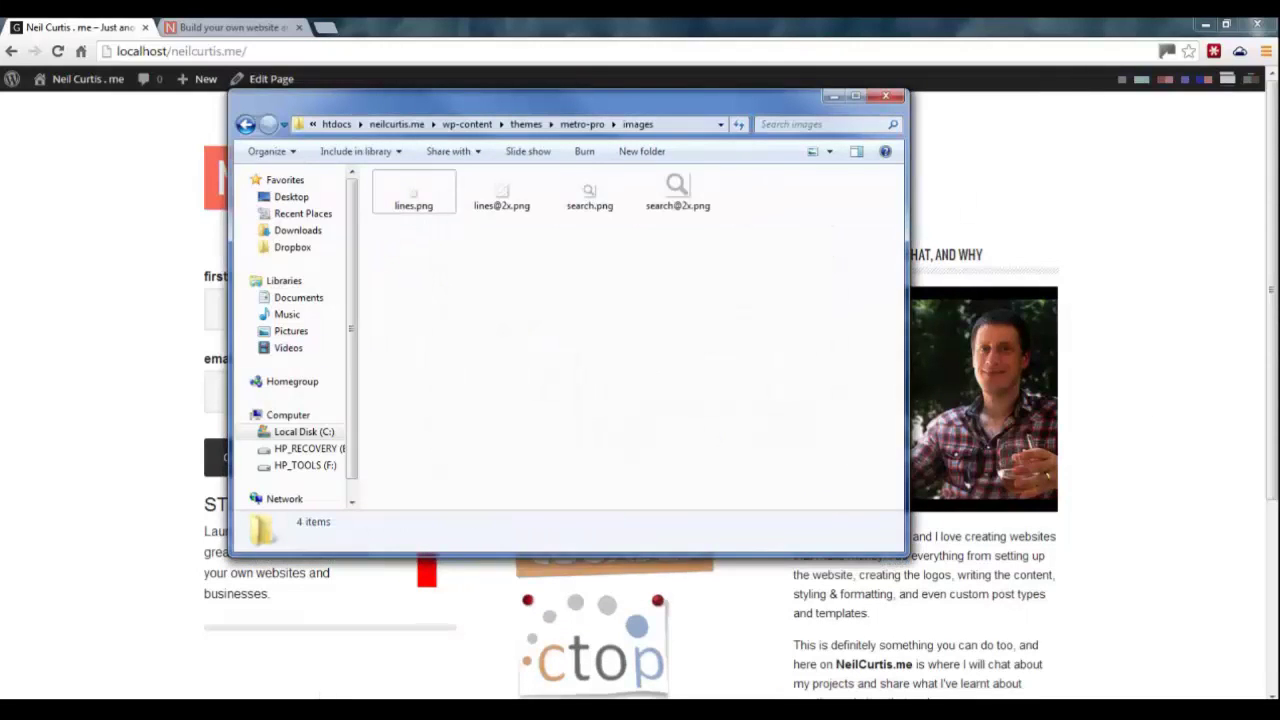
Copy the red N favicon.ico from the landing page folder into metro-pro's images folder.
mouse_move(300, 705)
left_click(349, 640)
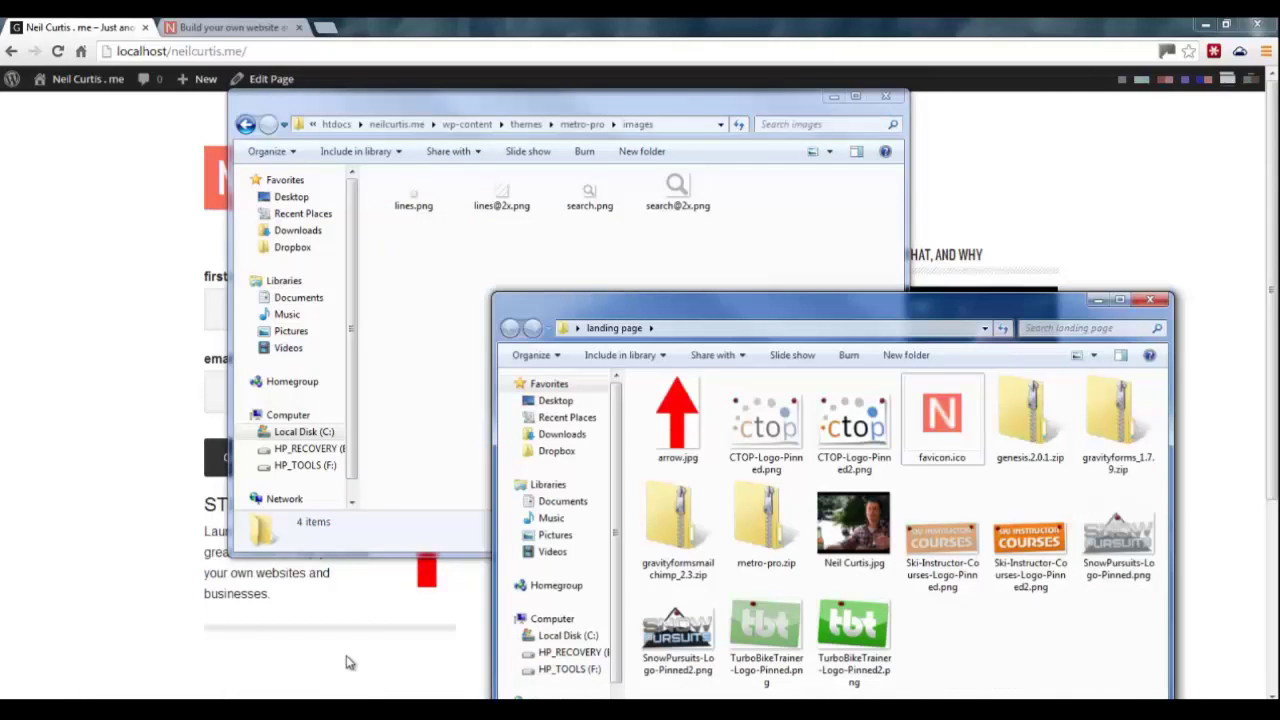
left_click(950, 440)
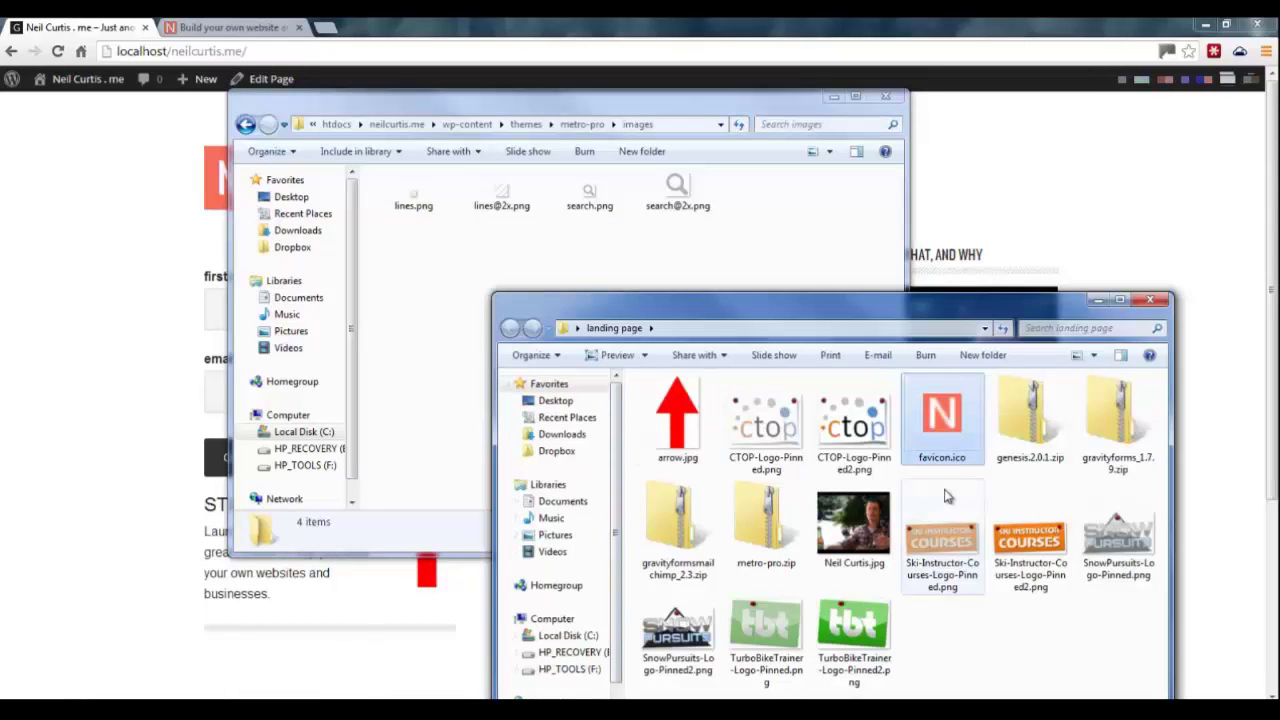
left_click(421, 286)
key("ctrl+v")
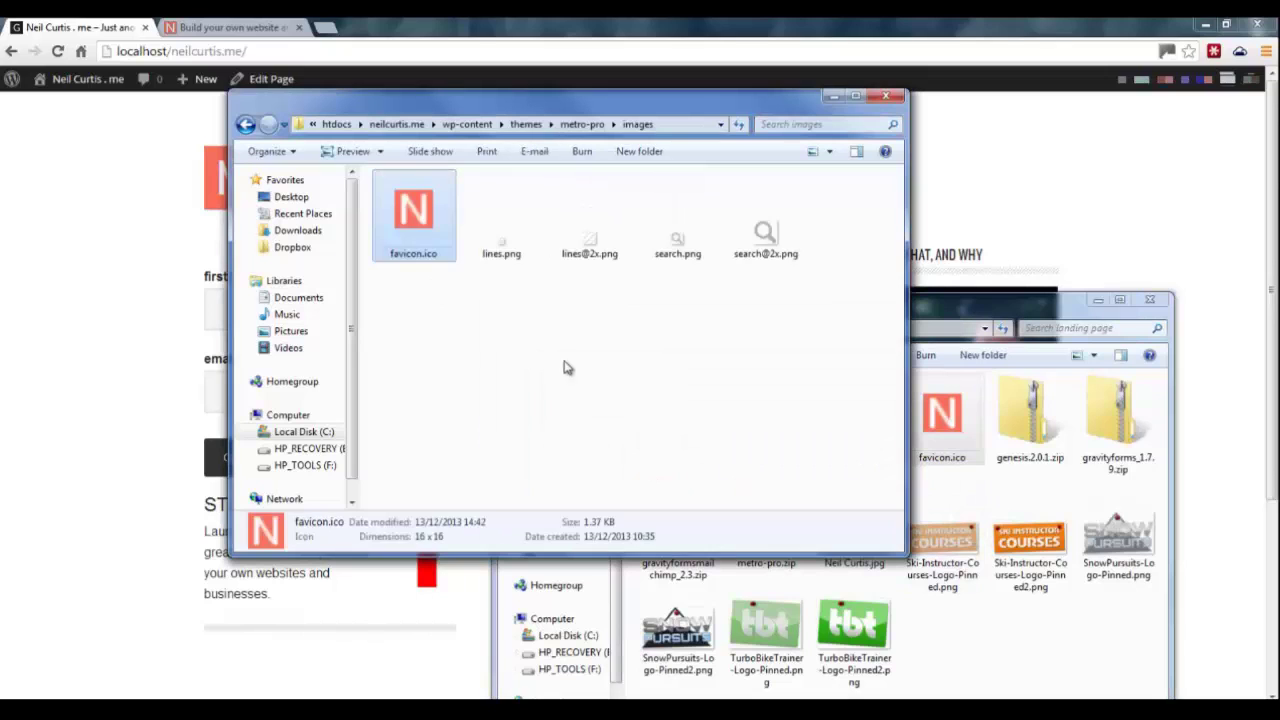
Replace favicon.ico in the genesis theme's images folder with the red N favicon.
left_click(246, 125)
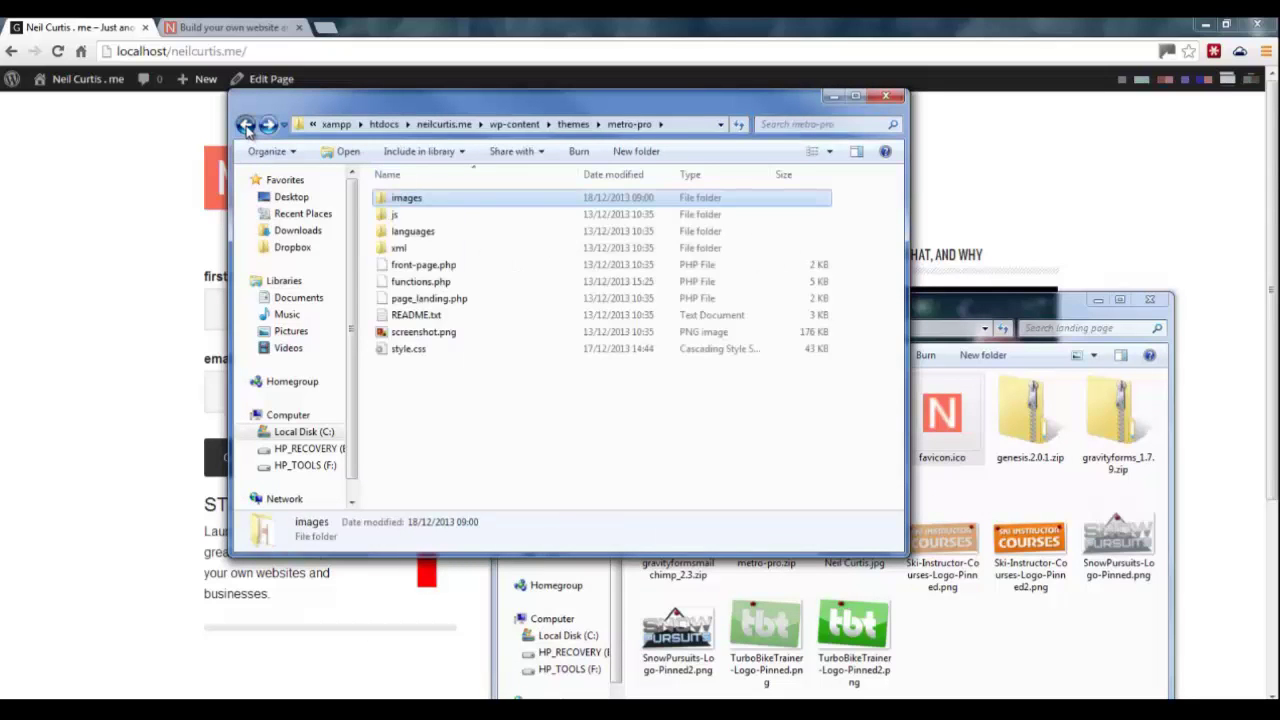
left_click(246, 125)
left_click(400, 198)
double_click(400, 198)
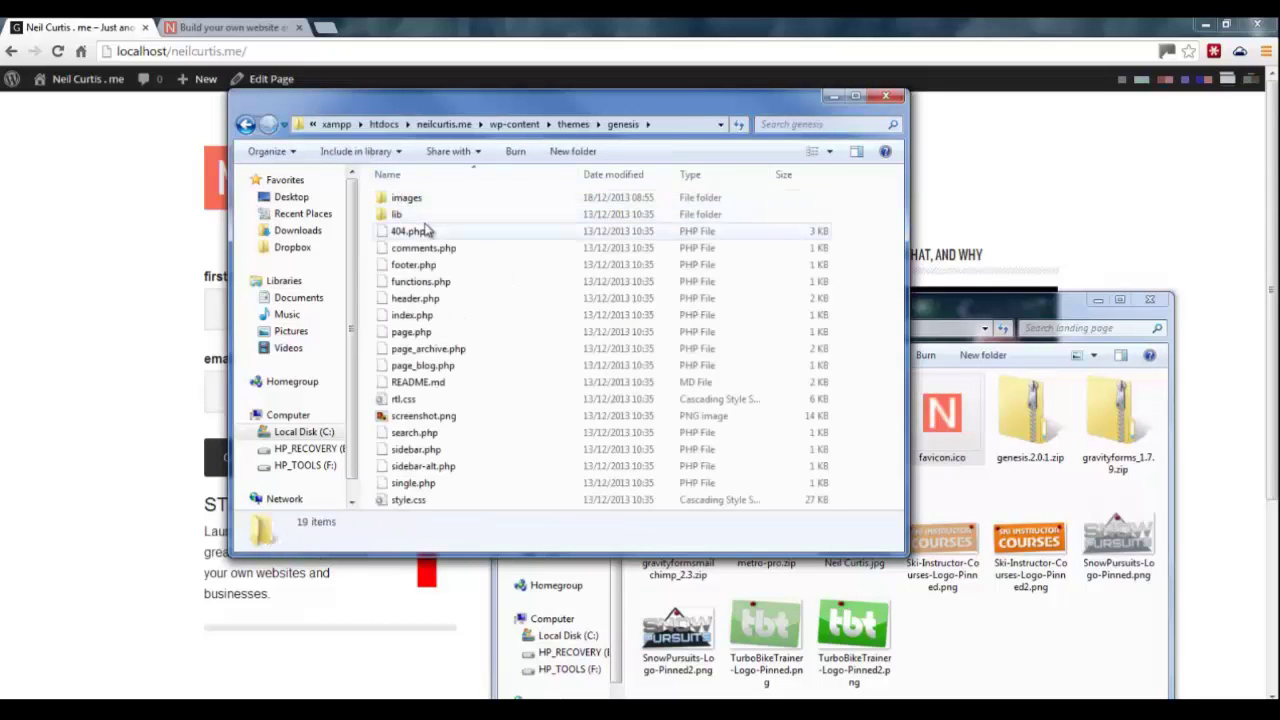
double_click(414, 206)
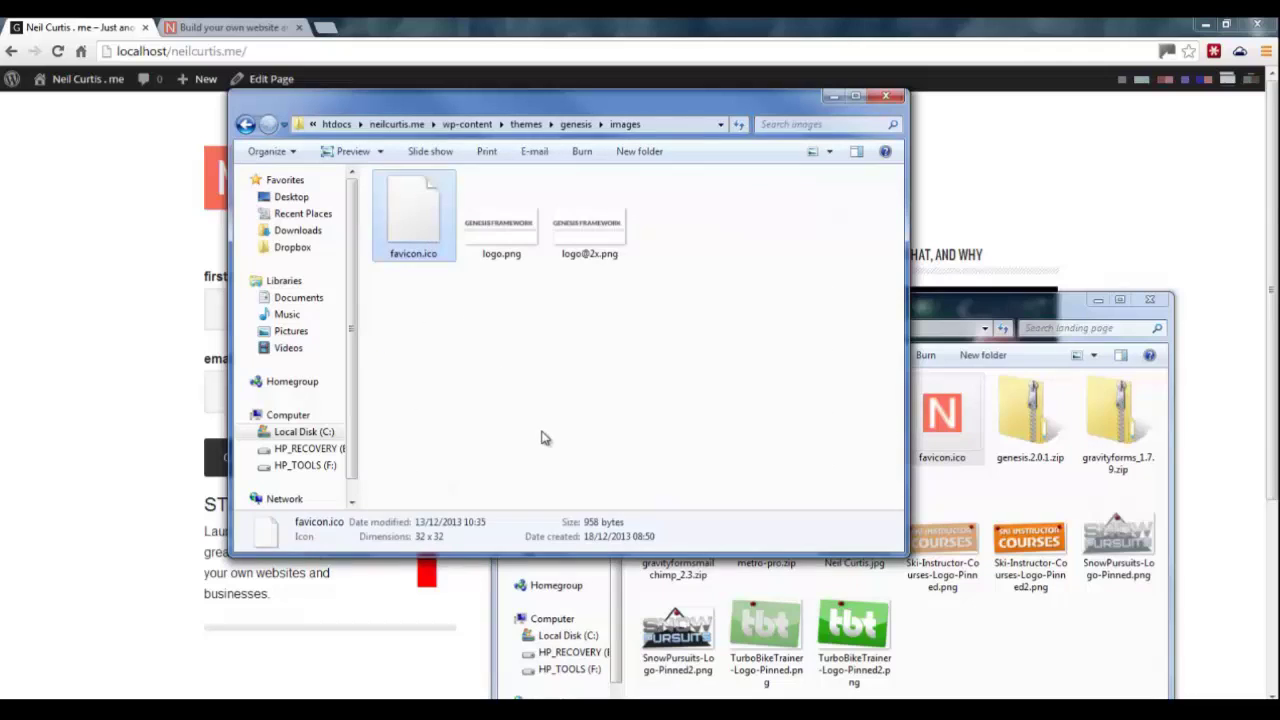
key("Delete")
key("Return")
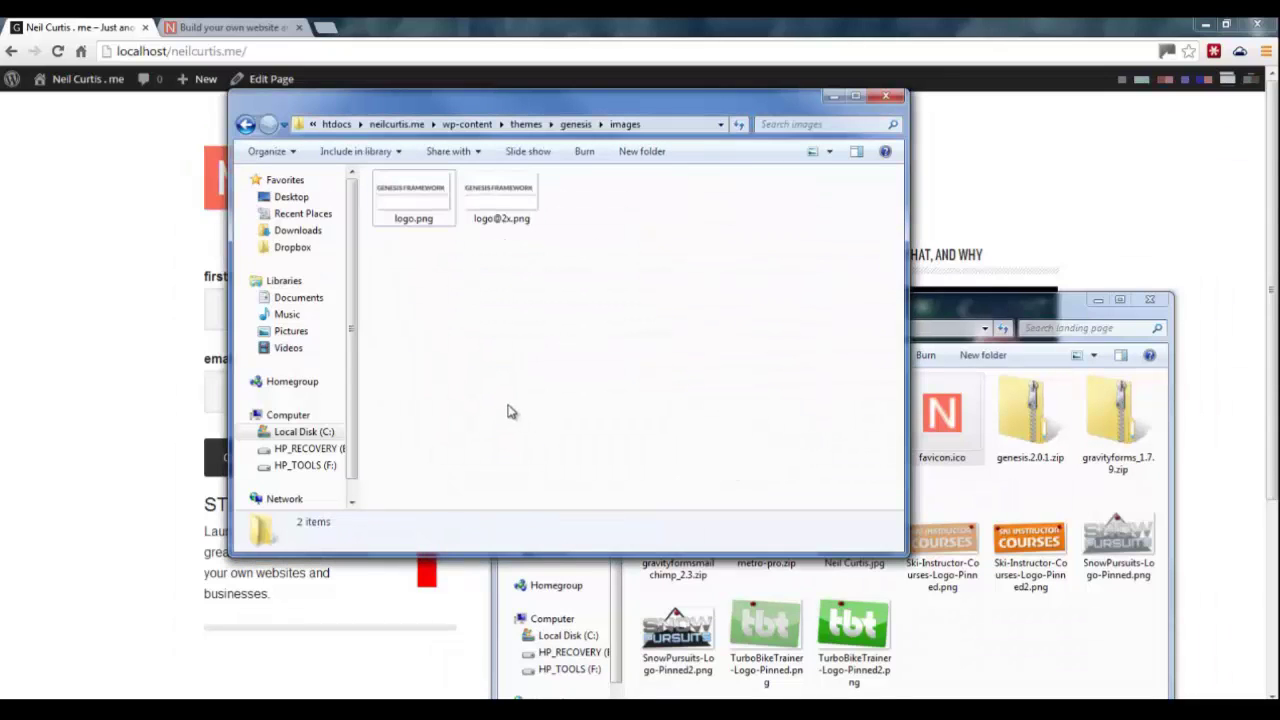
key("ctrl+v")
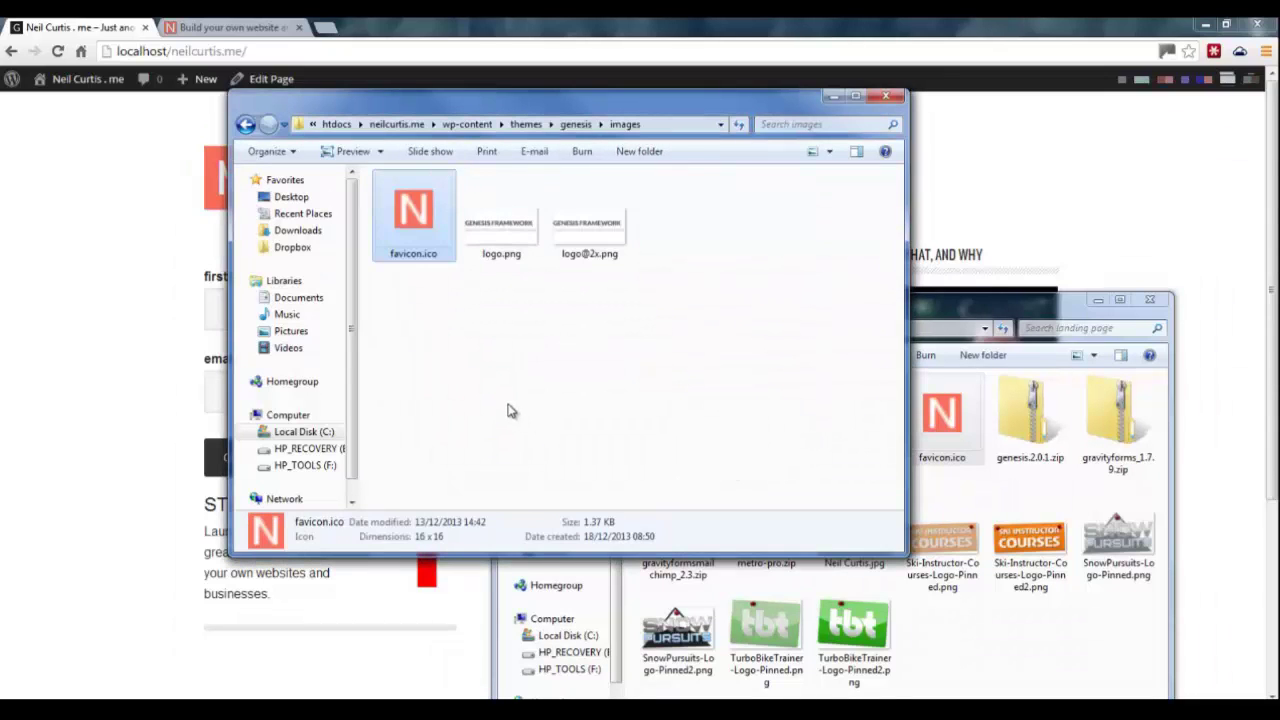
Minimize both Explorer windows and reload the local site twice in Chrome.
left_click(830, 96)
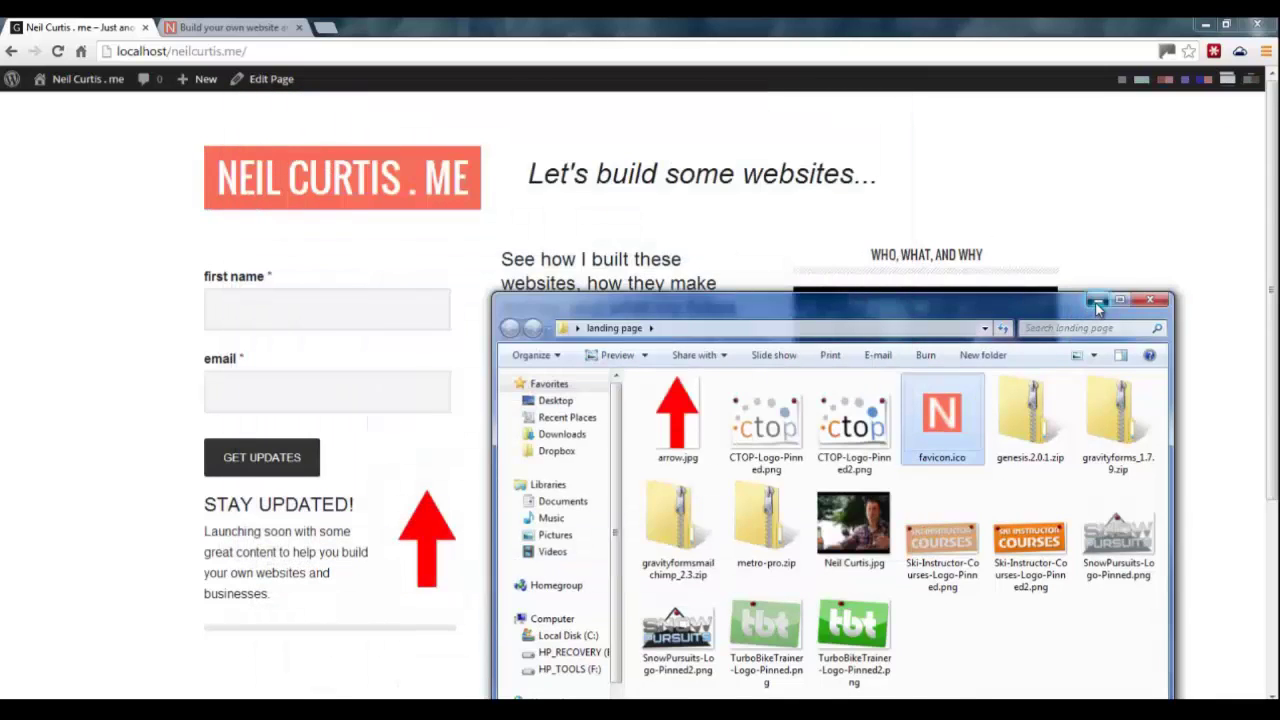
left_click(1097, 302)
left_click(58, 52)
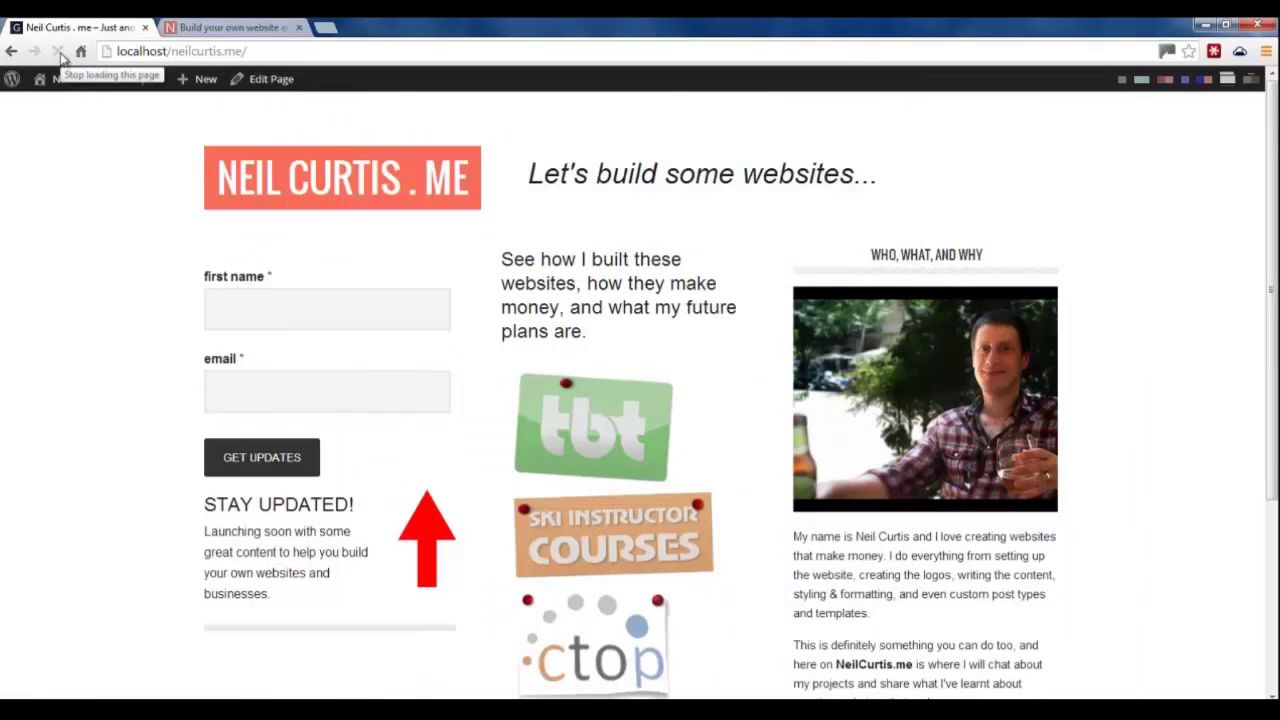
left_click(59, 52)
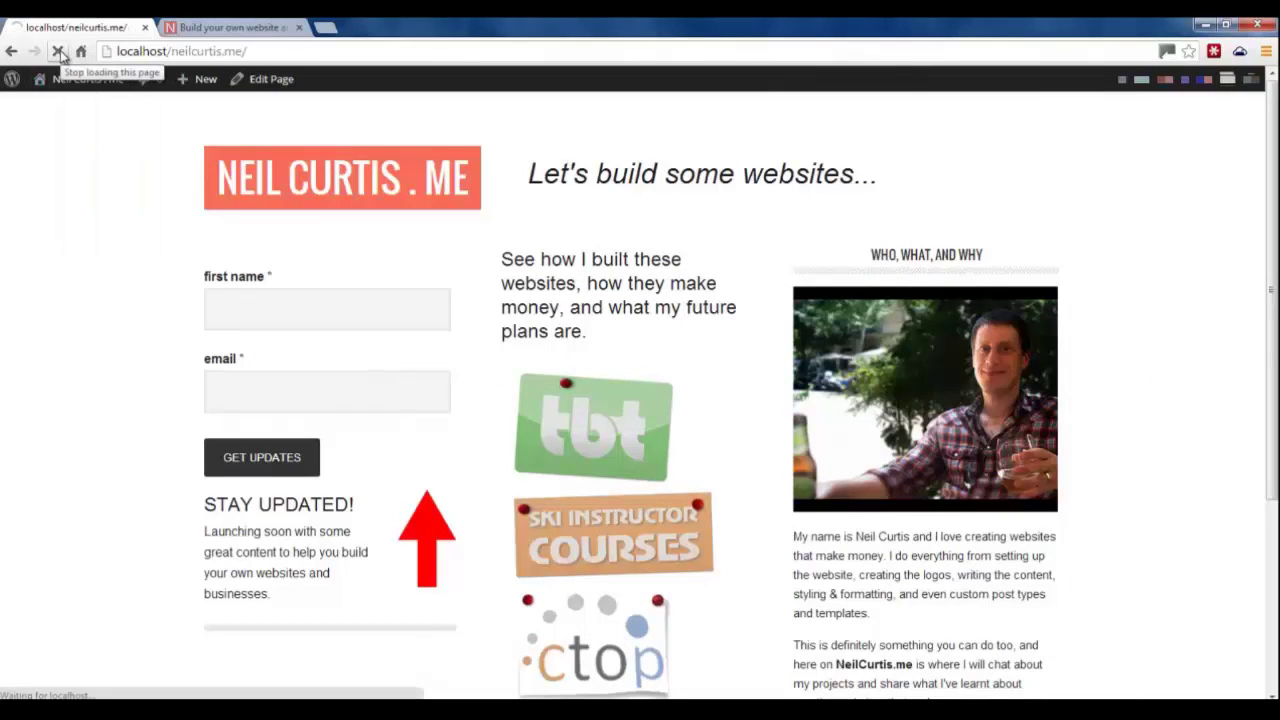
left_click(1265, 52)
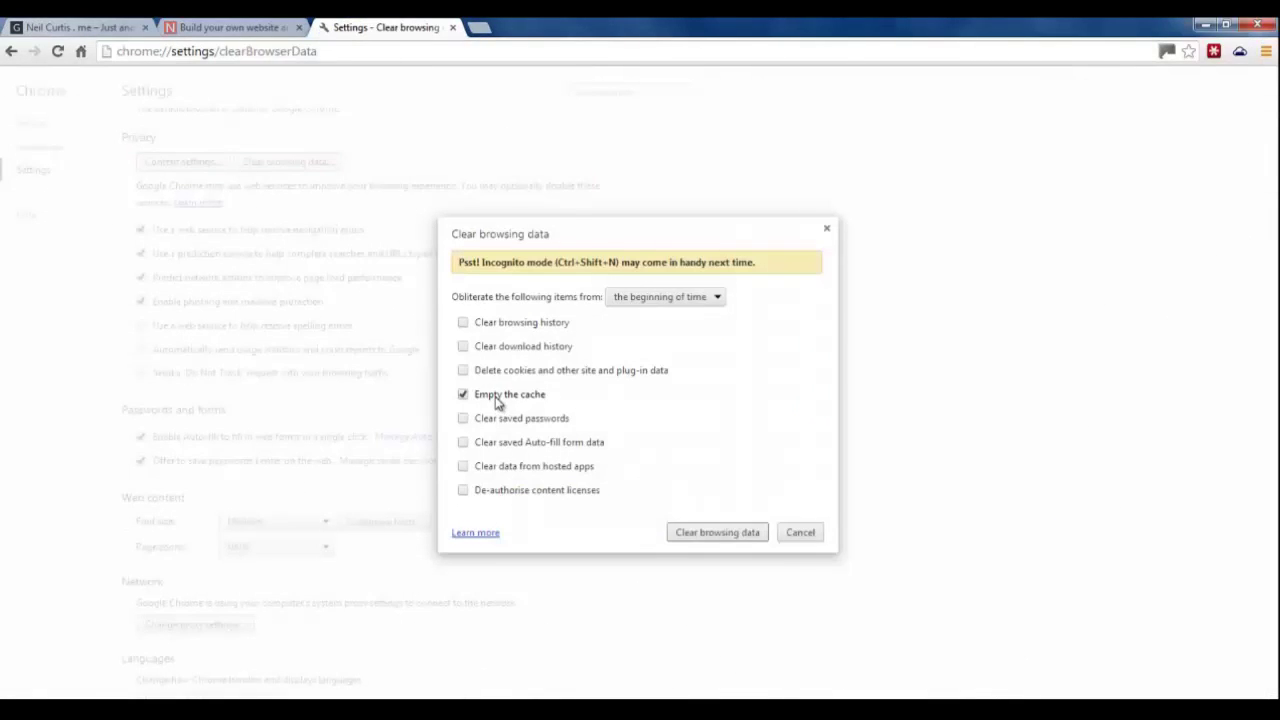
Clear Chrome's browsing data with only the cache selected.
left_click(724, 534)
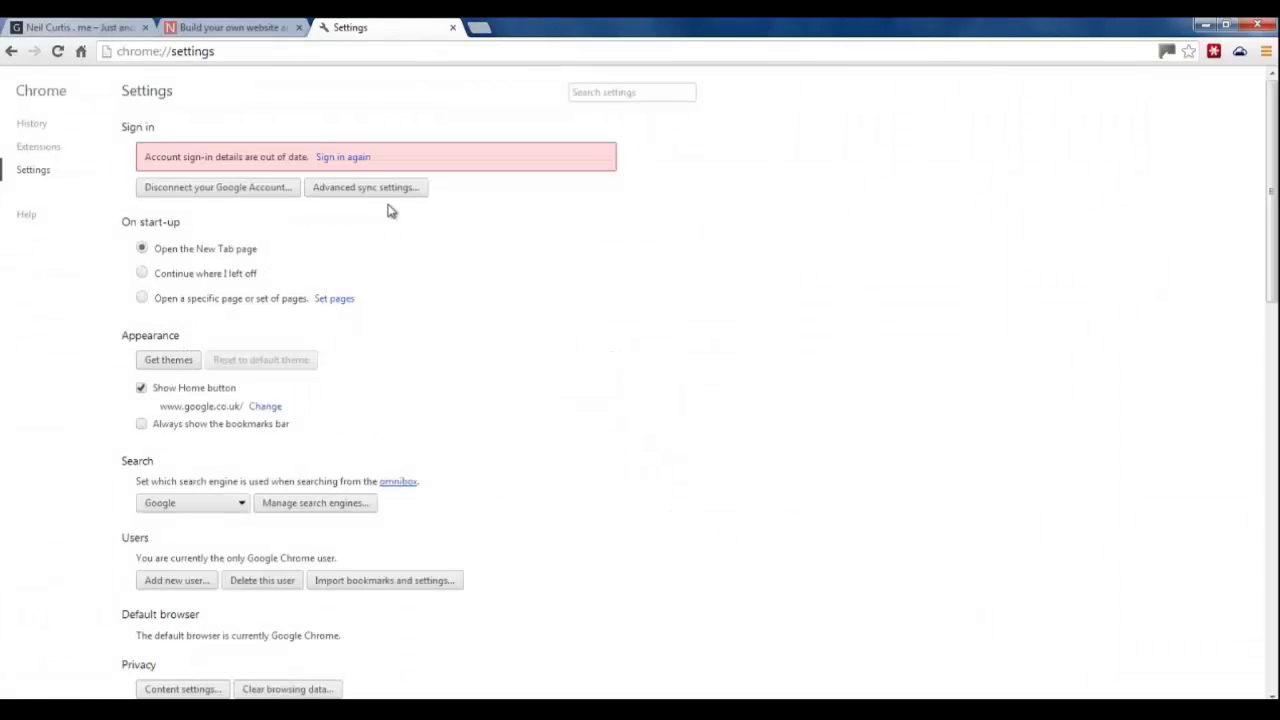
Reload the localhost tab so it shows the red N favicon.
left_click(95, 28)
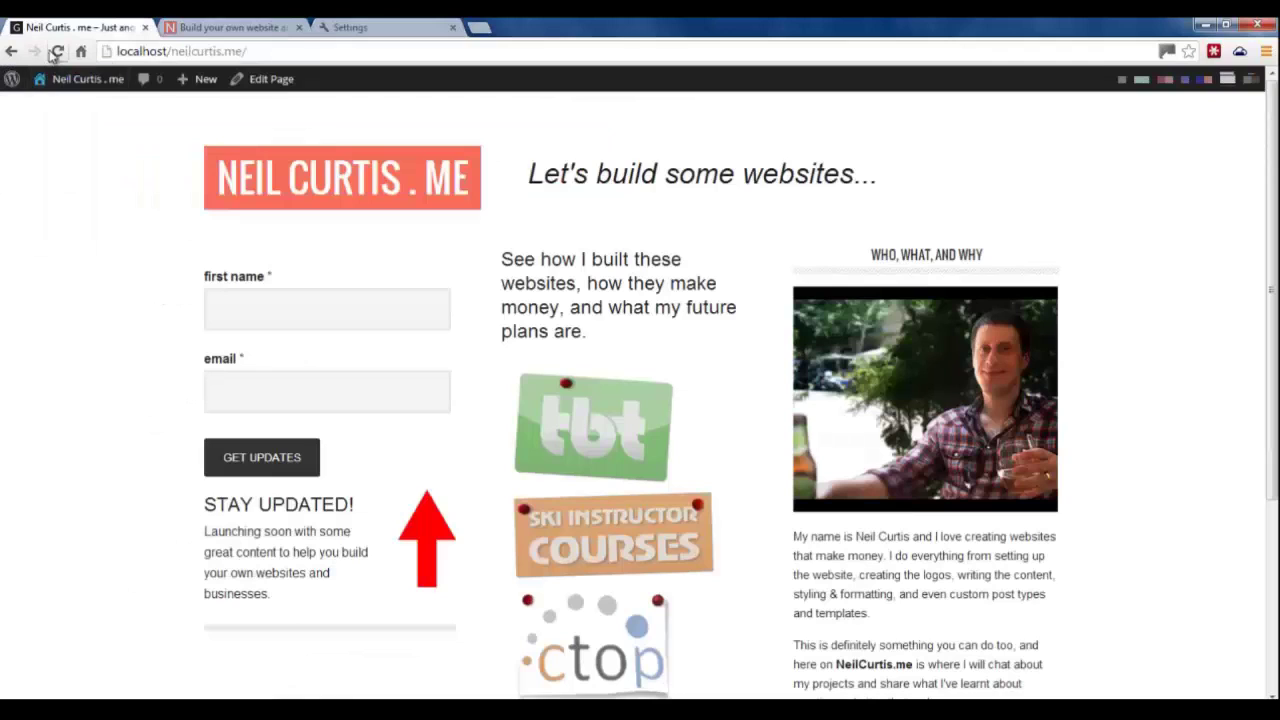
left_click(55, 52)
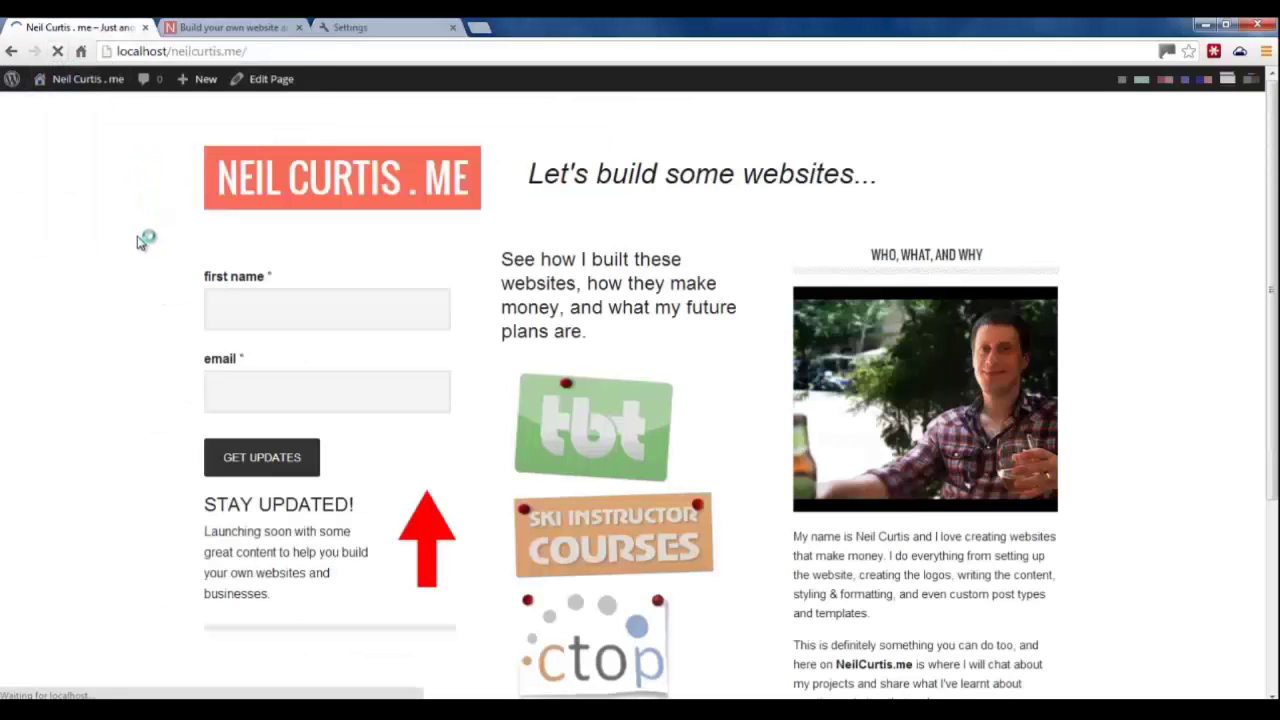